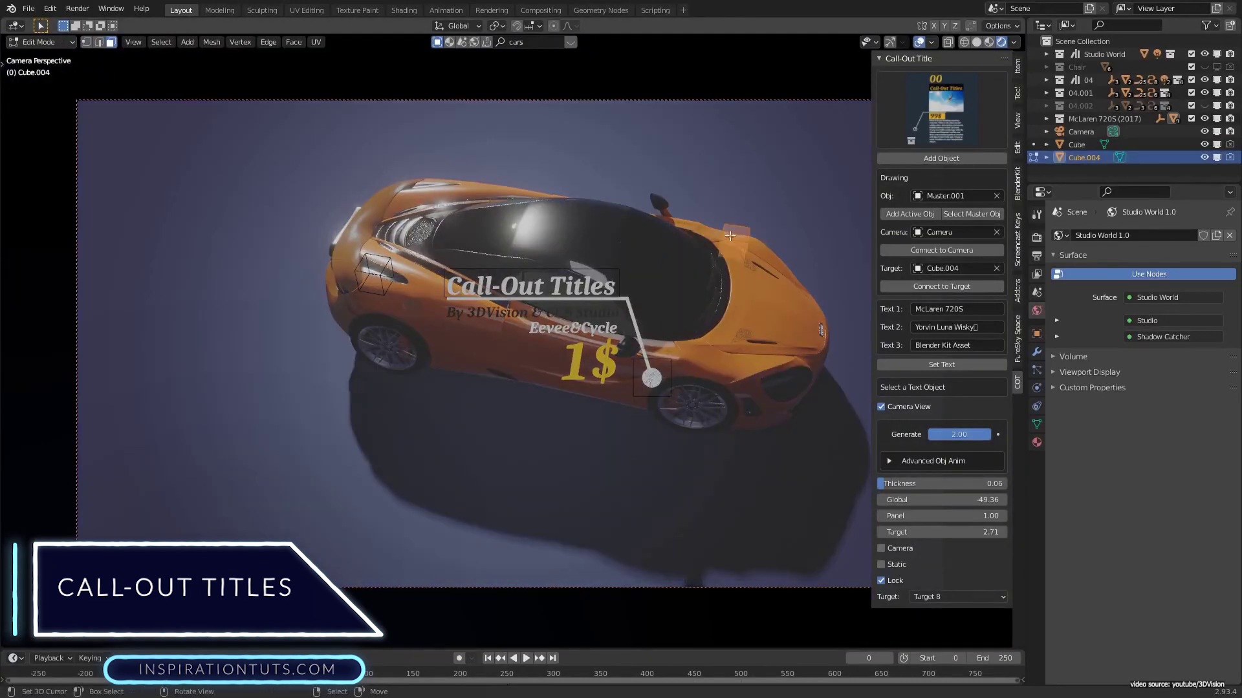
pyautogui.moveTo(765, 241); pyautogui.dragTo(770, 221)
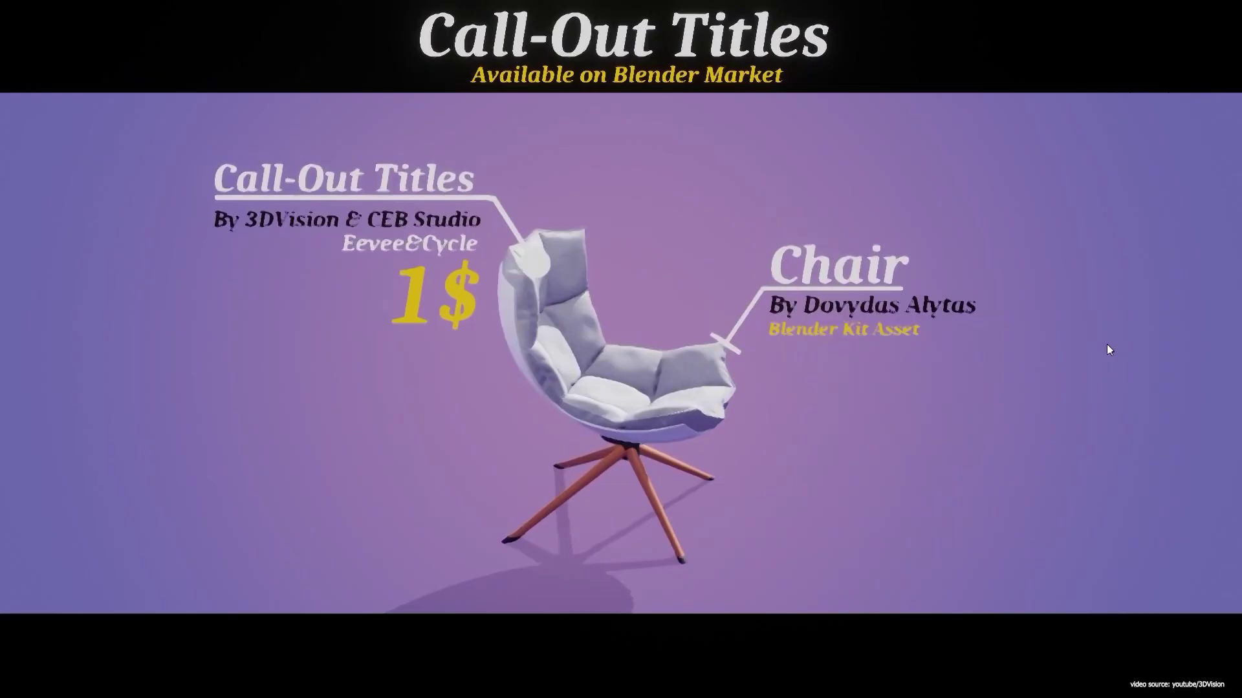
# - Add call-out title preset 04 to the chair scene and select the call-out's master object
pyautogui.press('n')
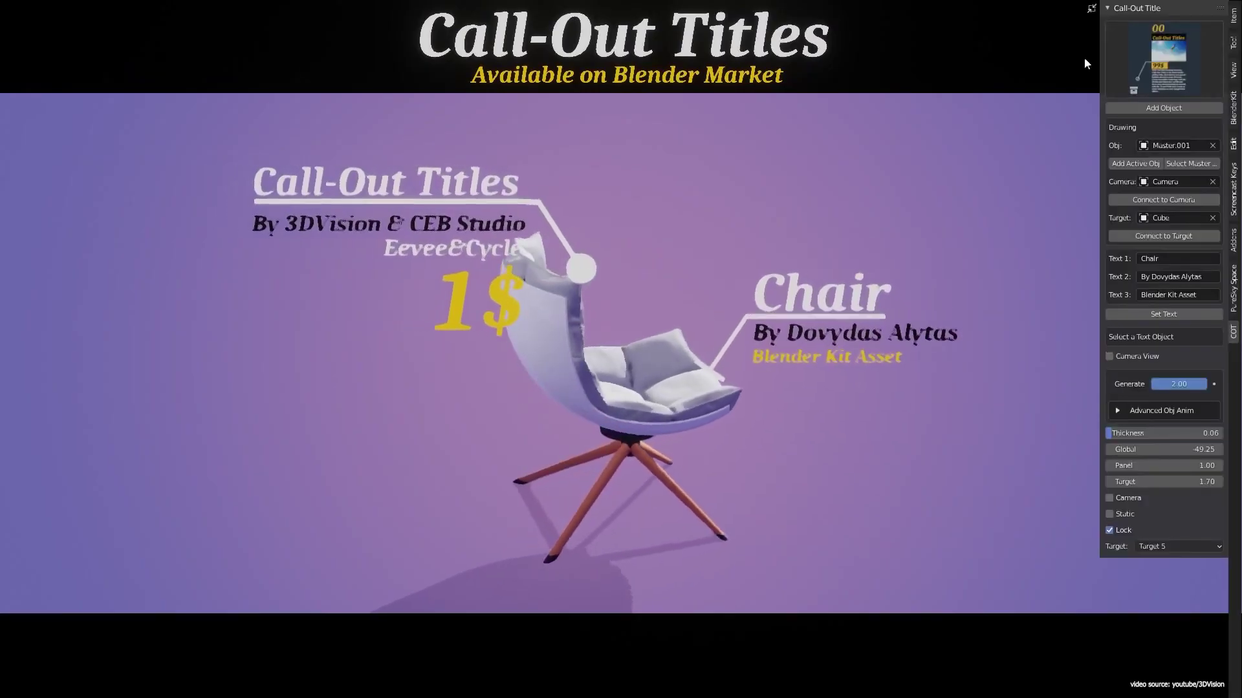
pyautogui.click(1150, 80)
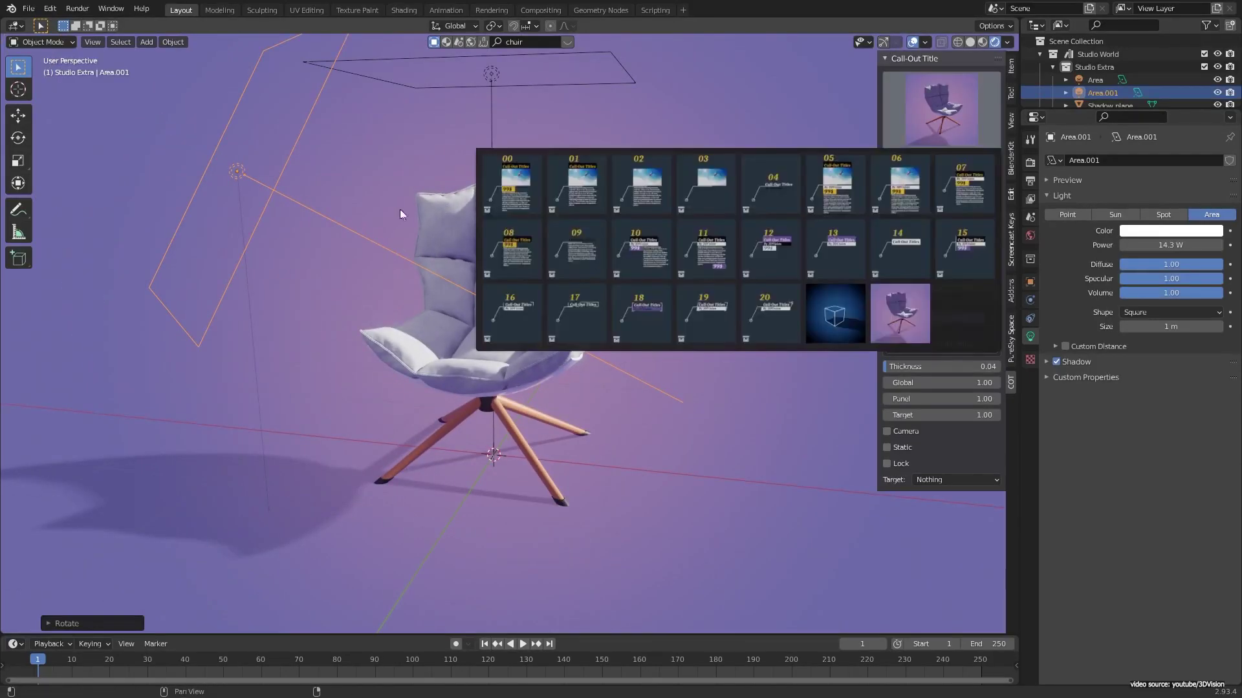
pyautogui.click(721, 188)
pyautogui.click(941, 159)
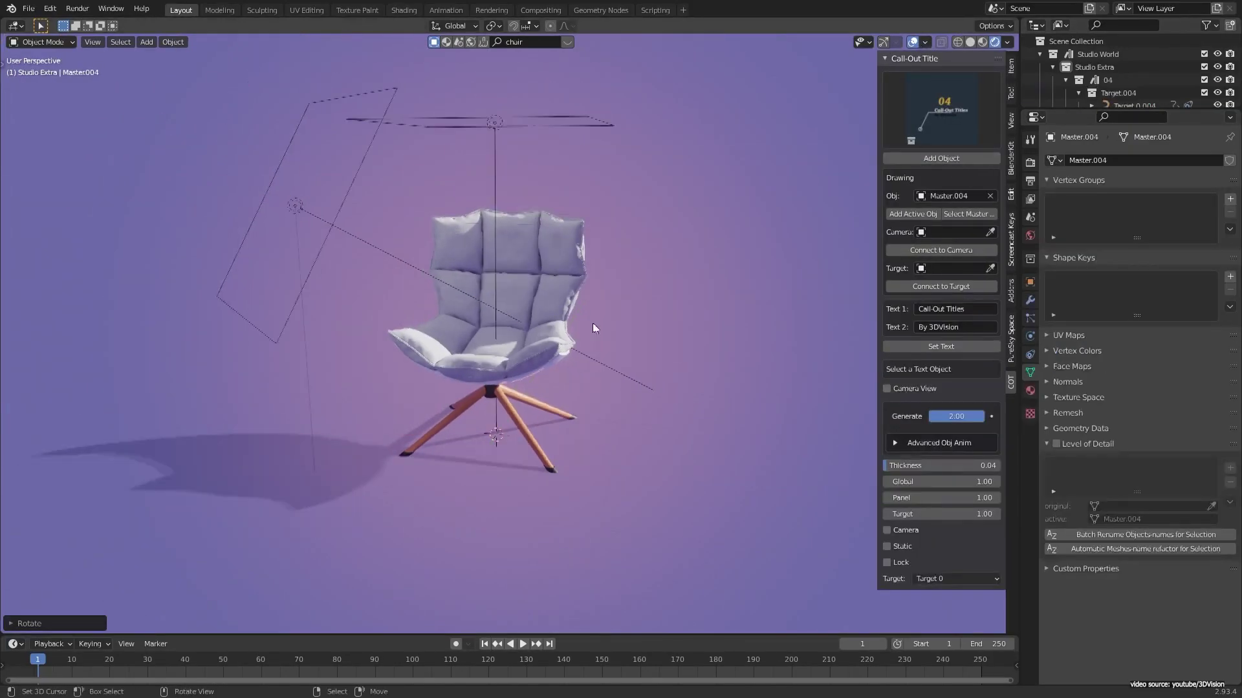
pyautogui.scroll(-10, 155, 226)
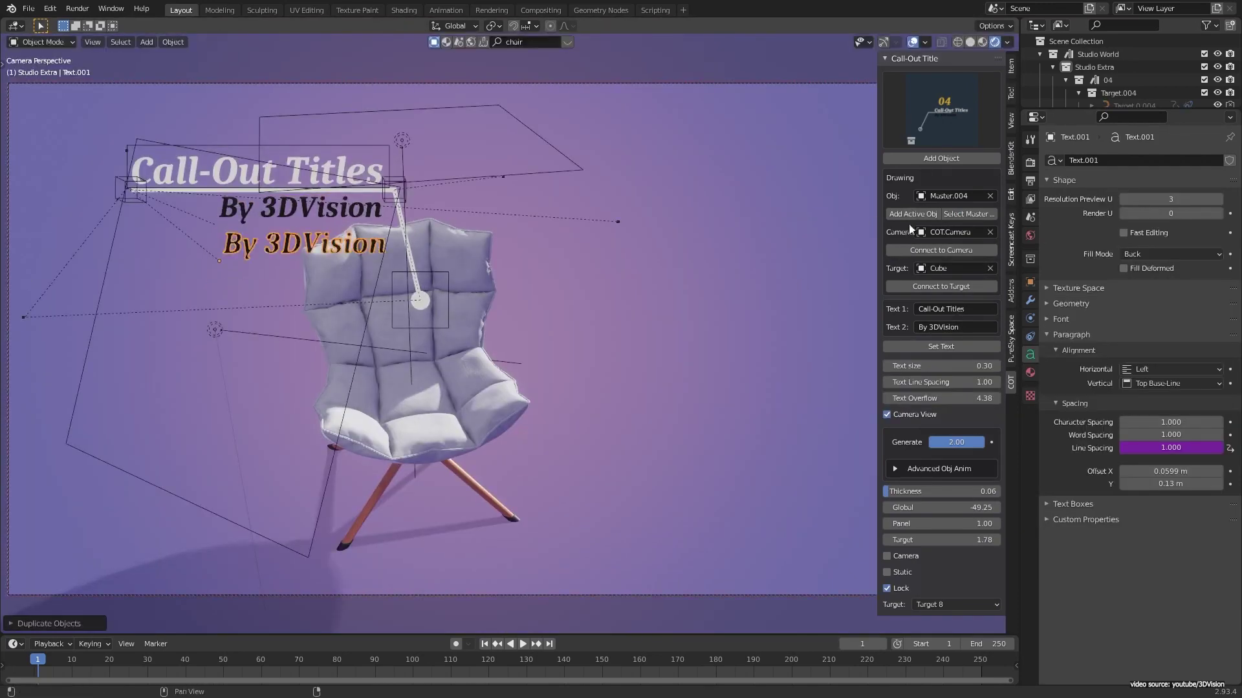
pyautogui.click(968, 214)
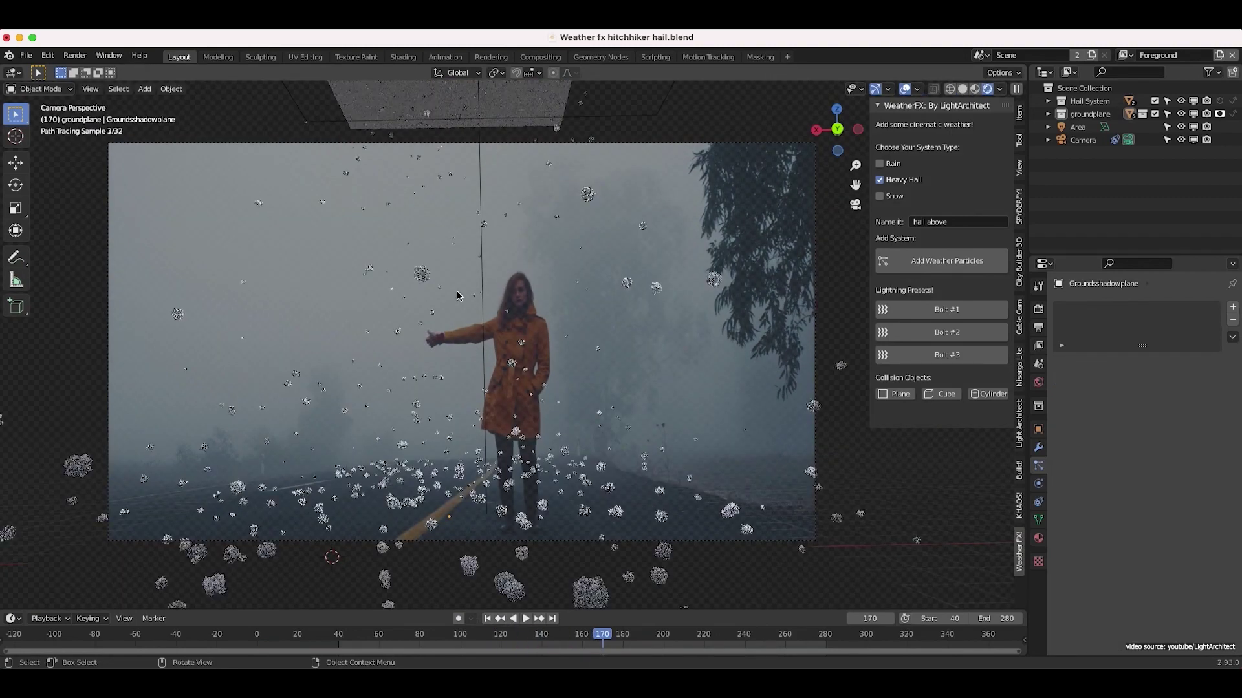
# - Switch to the Shadow view layer and show the viewport in solid shading
pyautogui.click(1126, 55)
pyautogui.click(1008, 88)
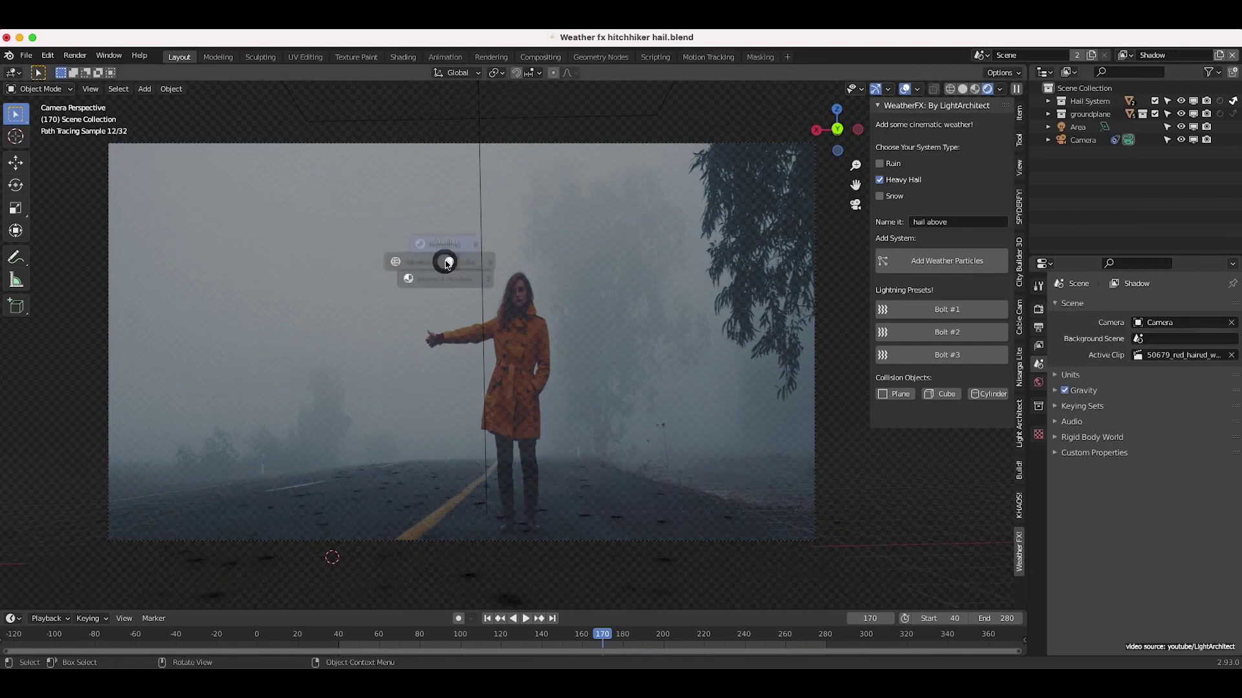
pyautogui.click(501, 271)
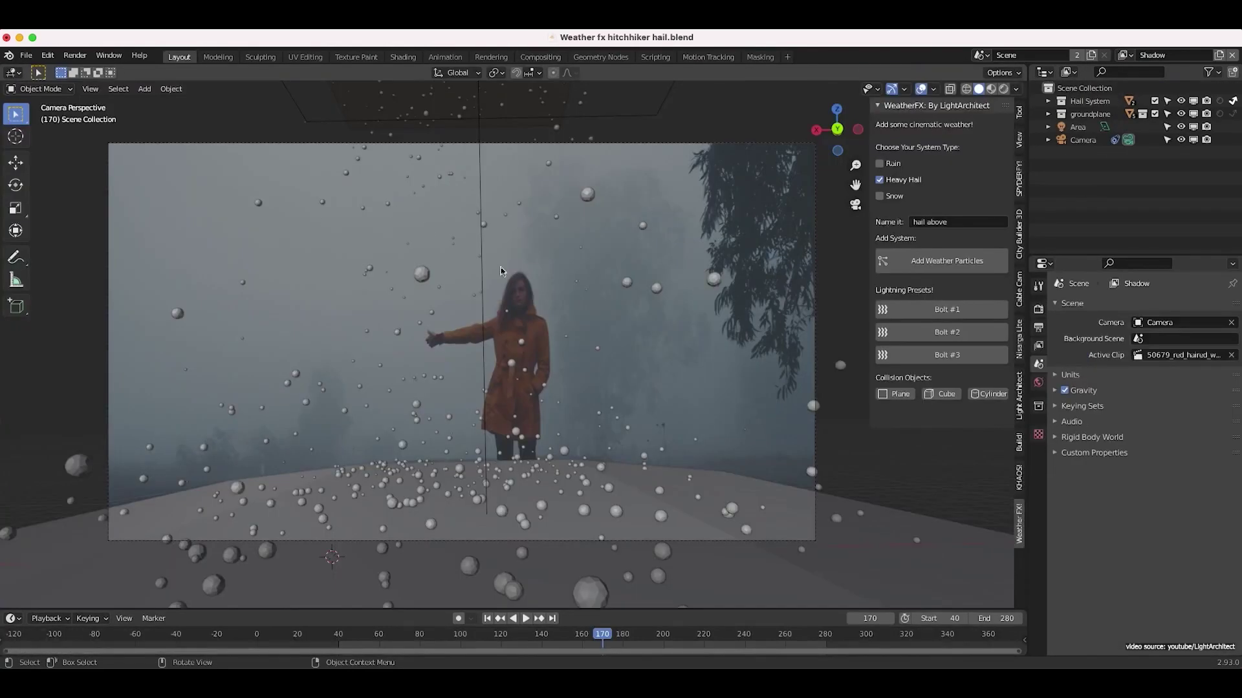
# - Select the hail emitter and reveal it in the outliner
pyautogui.click(564, 203)
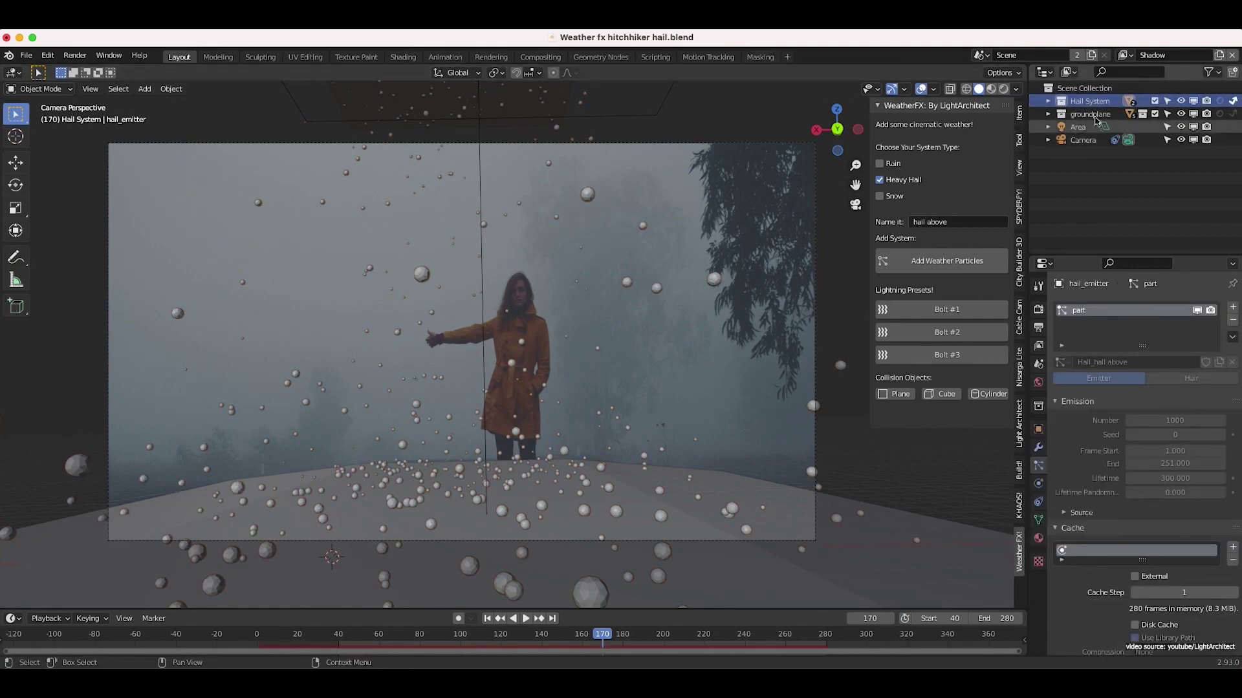
pyautogui.press('.')
pyautogui.click(1048, 140)
pyautogui.click(1042, 166)
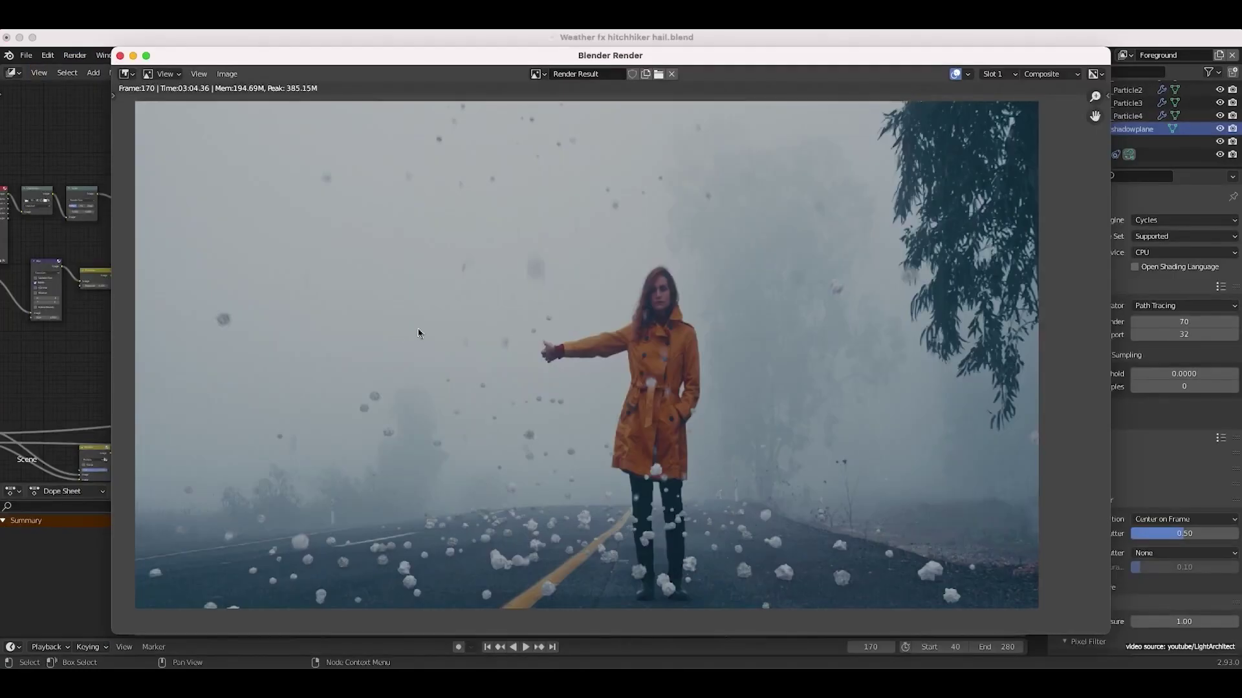
pyautogui.scroll(-2, 421, 333)
pyautogui.scroll(4, 614, 403)
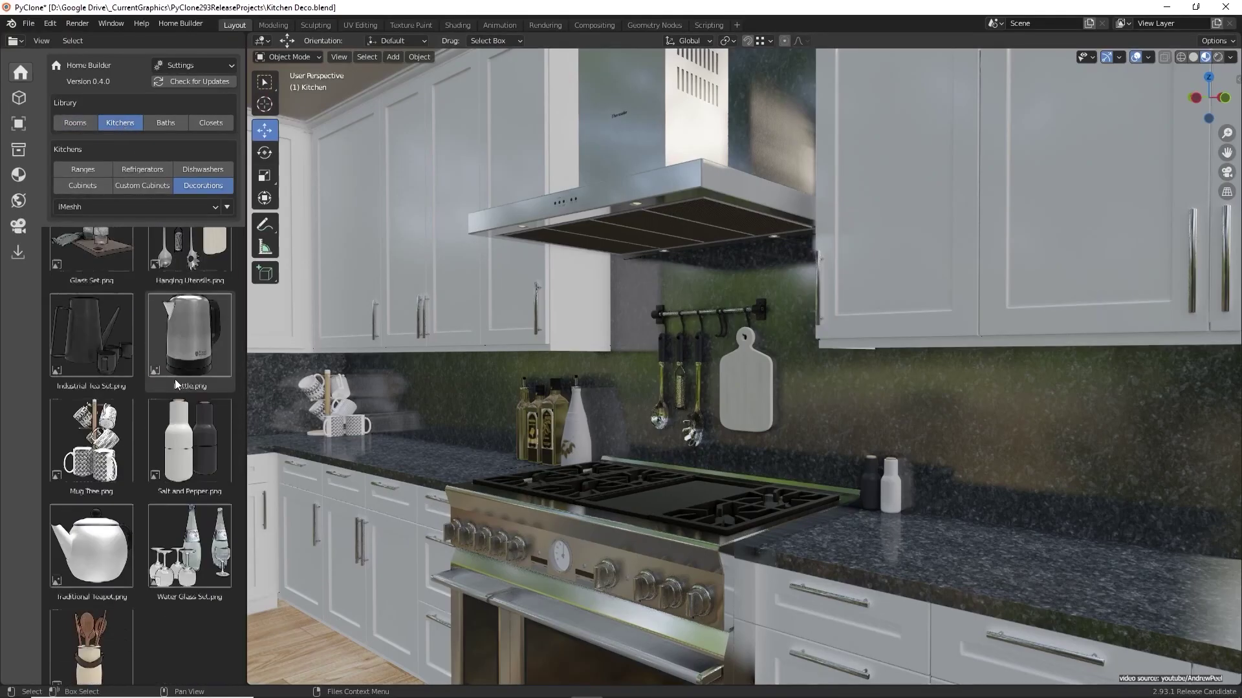
# - Place the traditional teapot from the kitchen decorations library on the countertop beside the range
pyautogui.moveTo(100, 522); pyautogui.dragTo(513, 500)
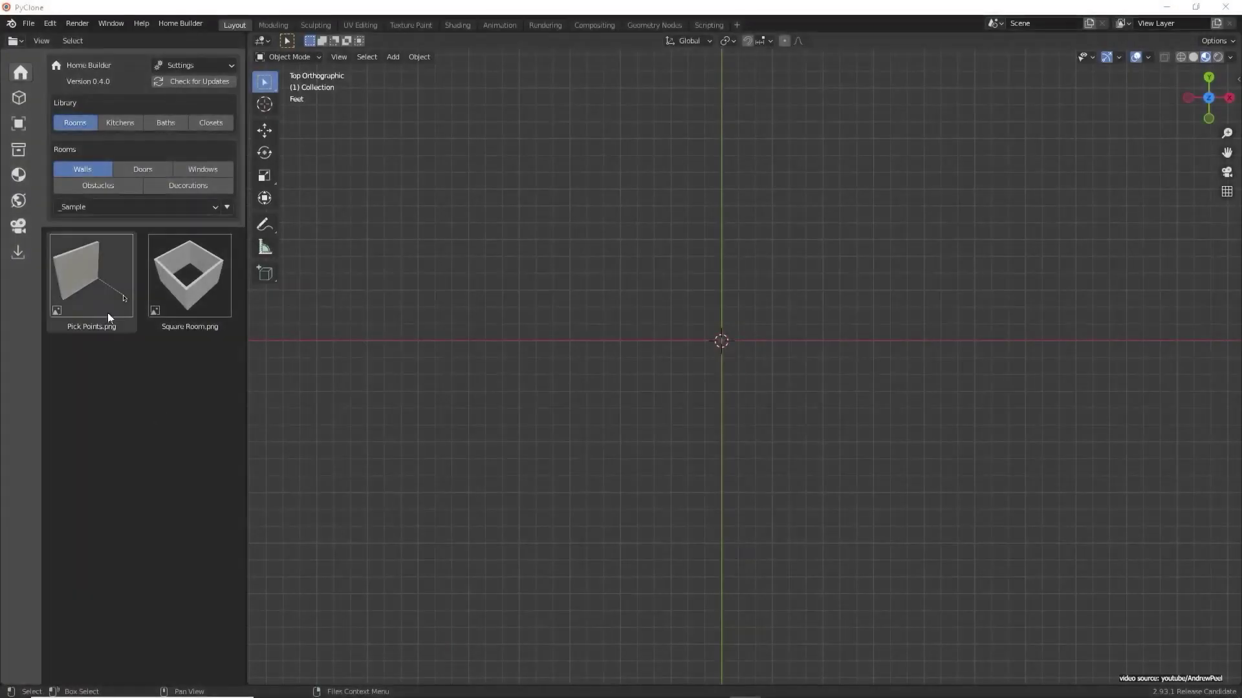
# - Draw the room walls with Pick Points and place a Base Blind 1 Door cabinet in their corner
pyautogui.moveTo(108, 313); pyautogui.dragTo(643, 341)
pyautogui.moveTo(189, 433); pyautogui.dragTo(517, 370)
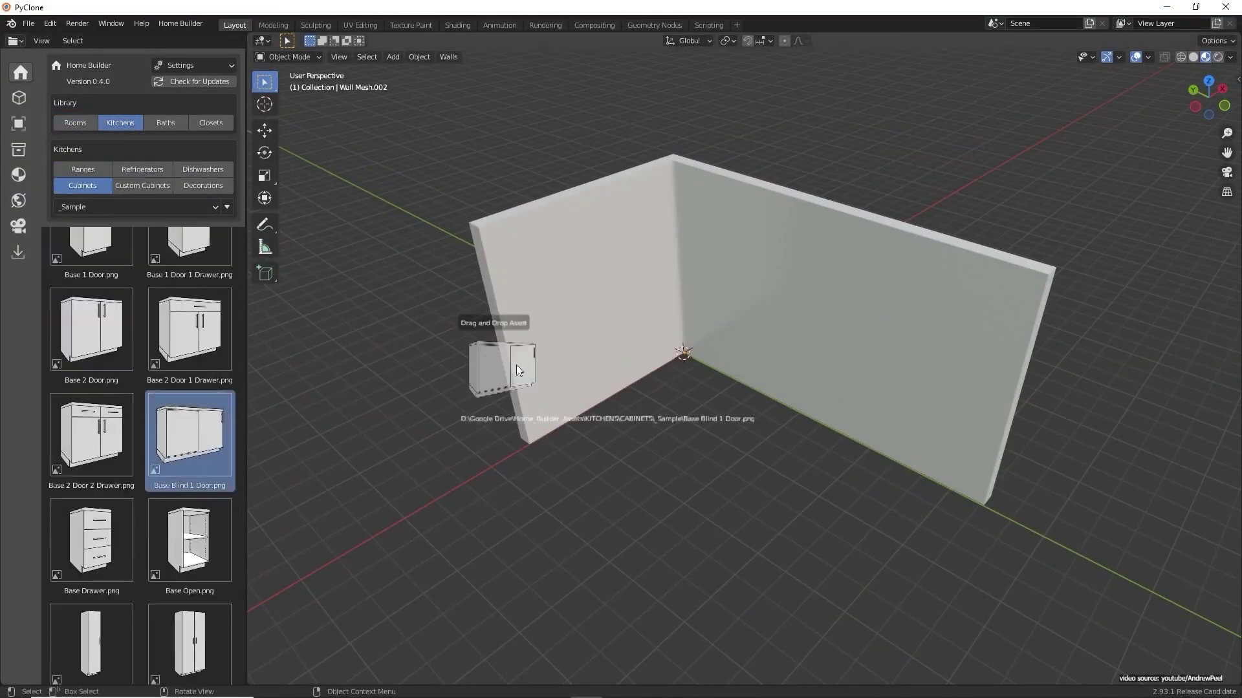
pyautogui.click(694, 318)
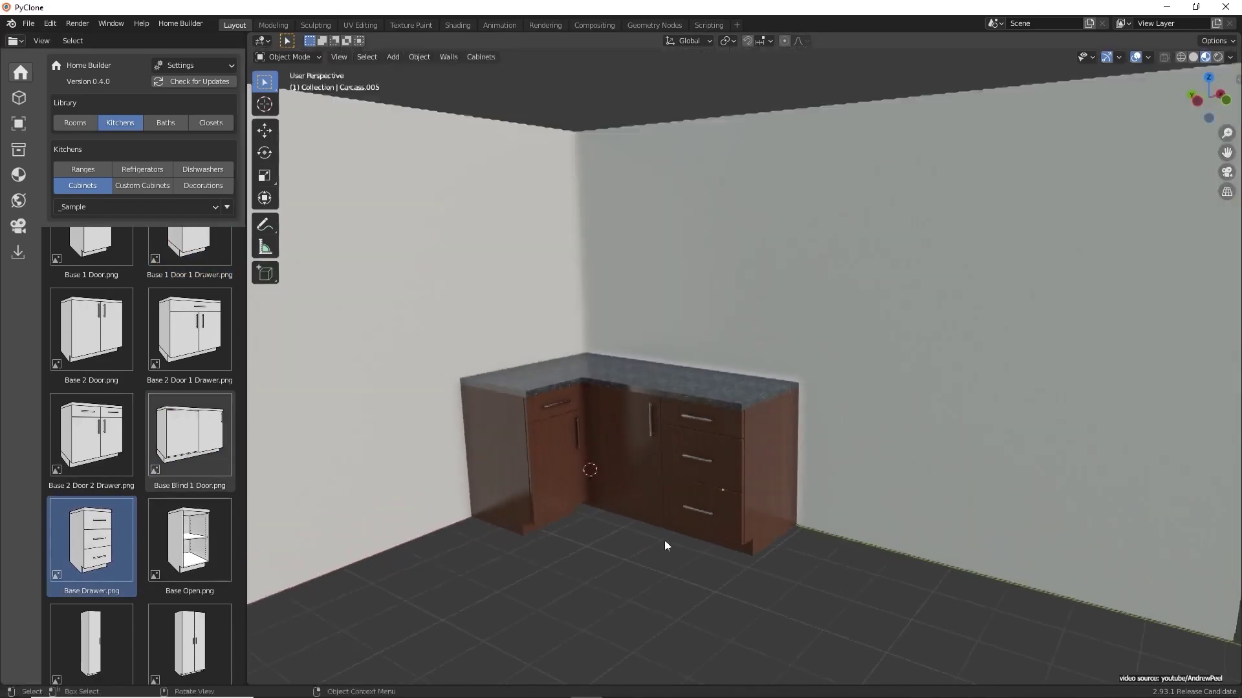
# - Place the Thermador PRG486JDG range with a hood beside the drawer cabinet and return to the cabinet library
pyautogui.click(83, 169)
pyautogui.moveTo(190, 518); pyautogui.dragTo(699, 427)
pyautogui.rightClick(673, 401)
pyautogui.click(679, 402)
pyautogui.click(499, 471)
pyautogui.click(784, 200)
pyautogui.click(581, 523)
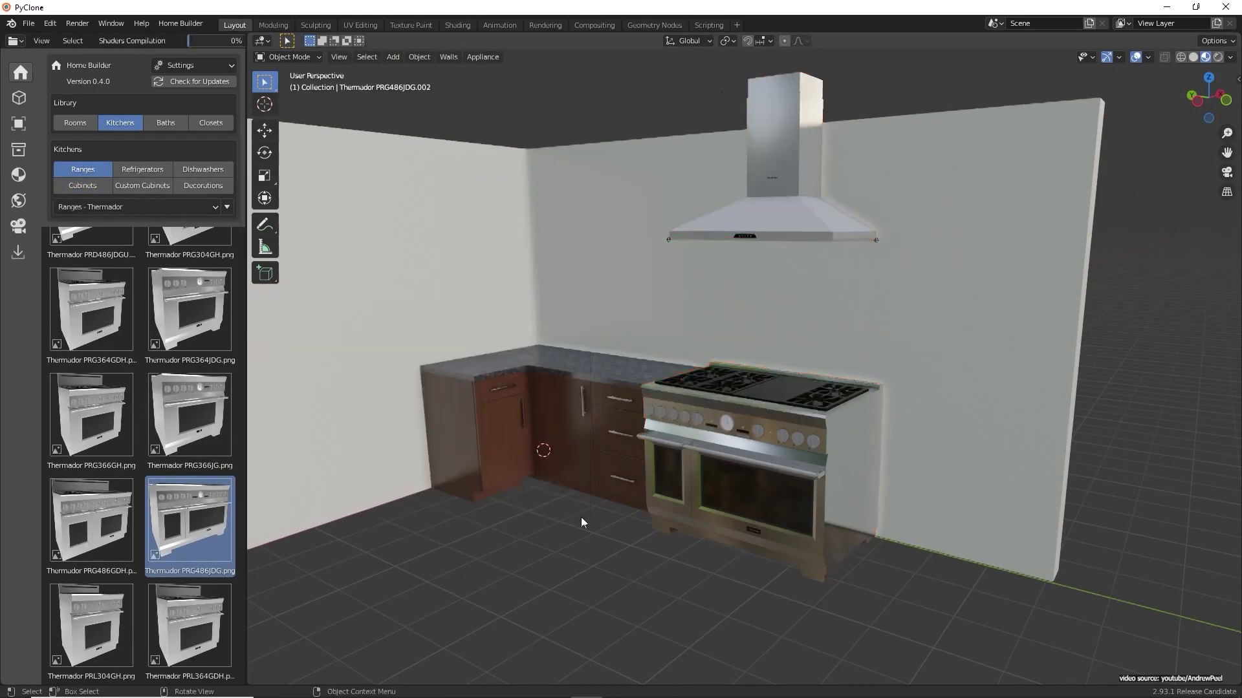
pyautogui.click(82, 185)
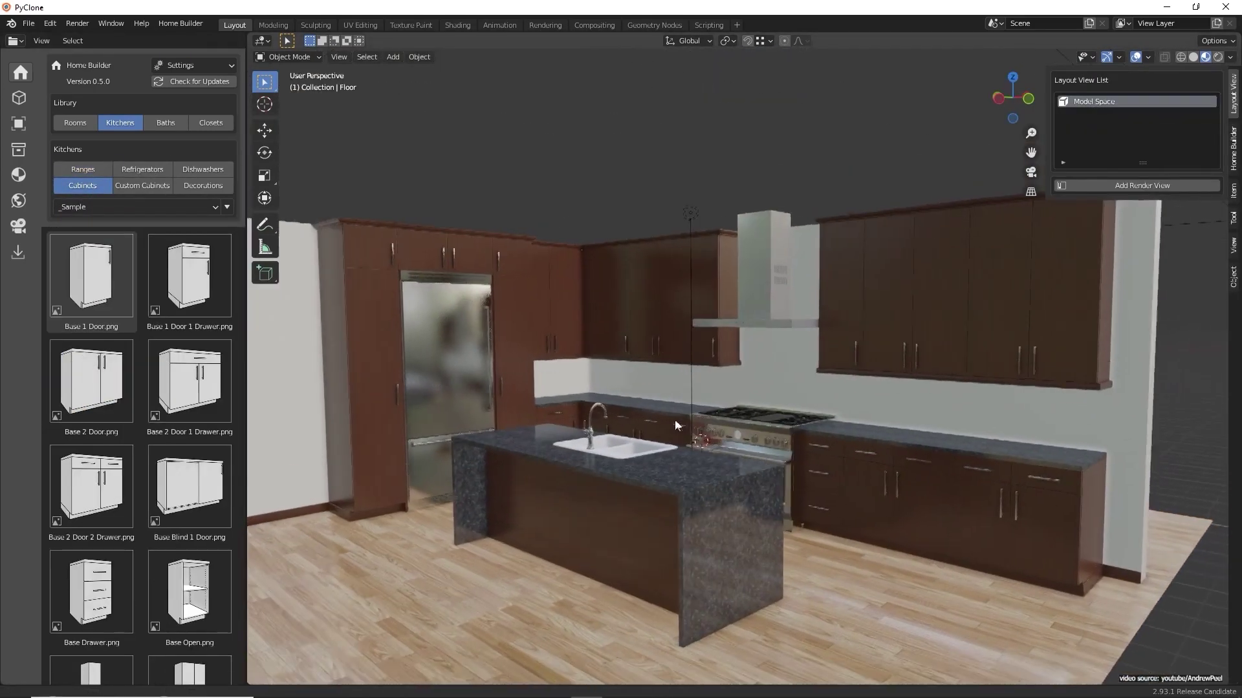
# - Choose the HG White Melamine material from the Melamine category of the Home Builder material settings
pyautogui.click(194, 65)
pyautogui.click(66, 184)
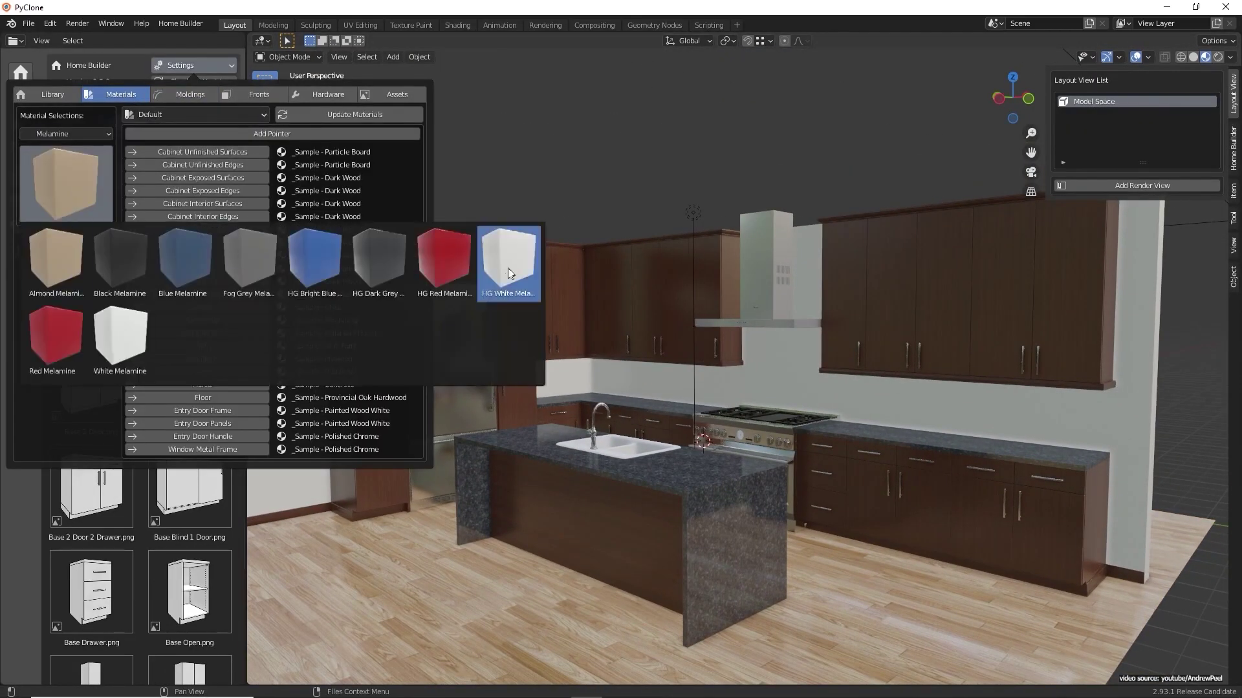
pyautogui.click(510, 273)
# - Assign the white melamine material to the kitchen cabinet surfaces, including the tall cabinet beside the refrigerator
pyautogui.click(1234, 149)
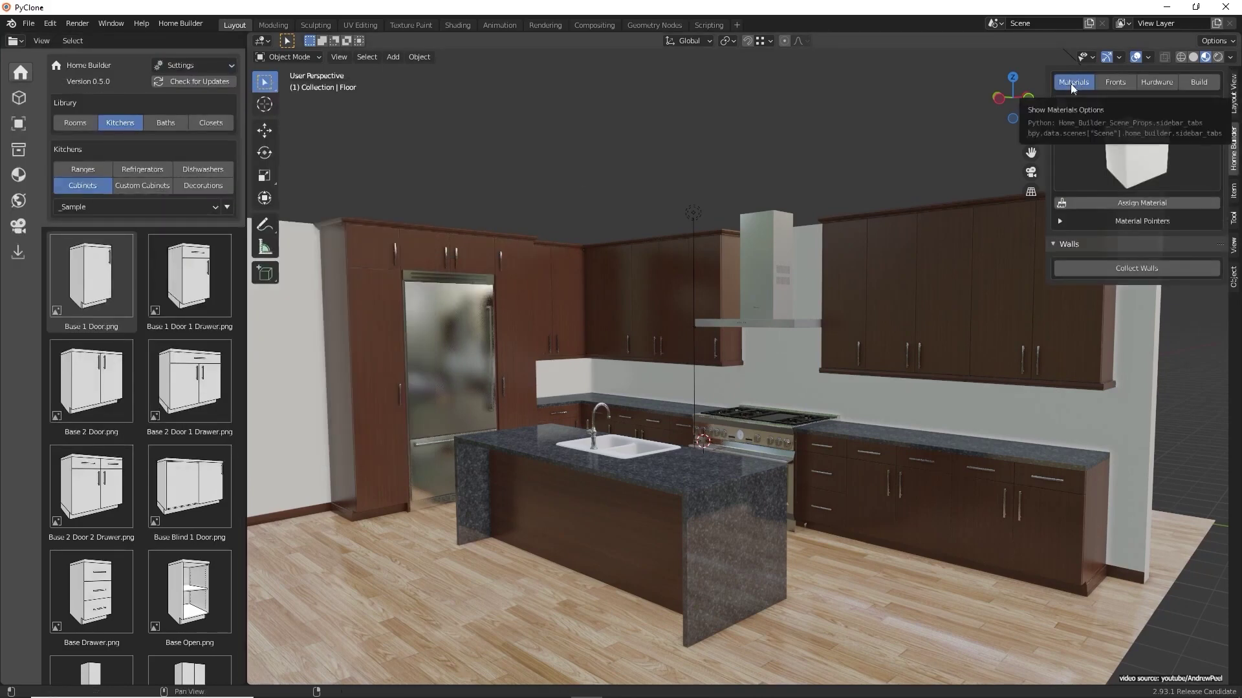
pyautogui.click(1138, 101)
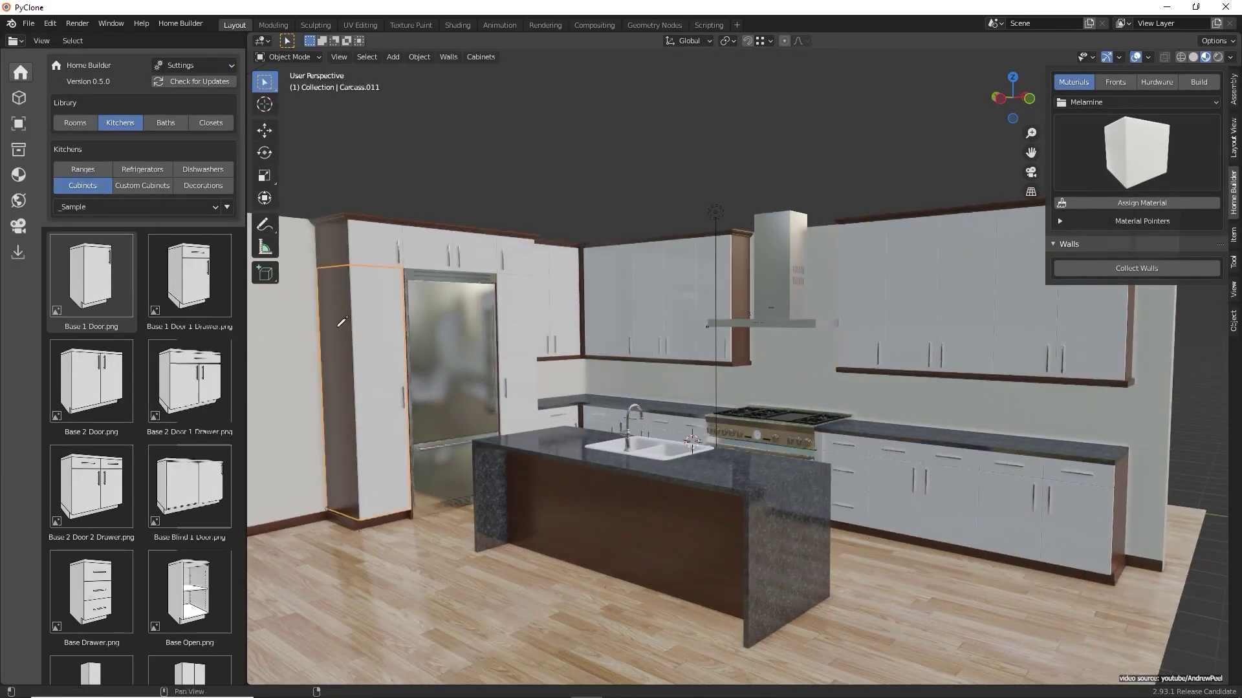
pyautogui.click(342, 321)
pyautogui.click(786, 363)
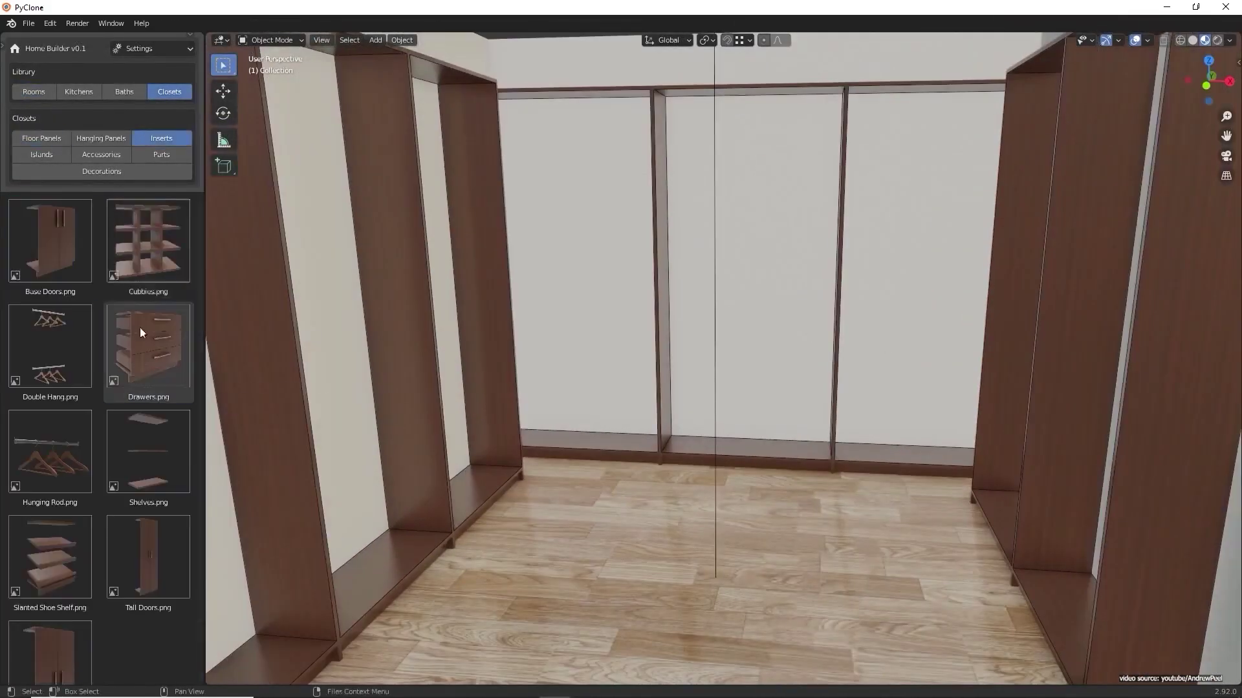
# - Place a Drawers insert in the first opening of the closet's back wall
pyautogui.click(575, 273)
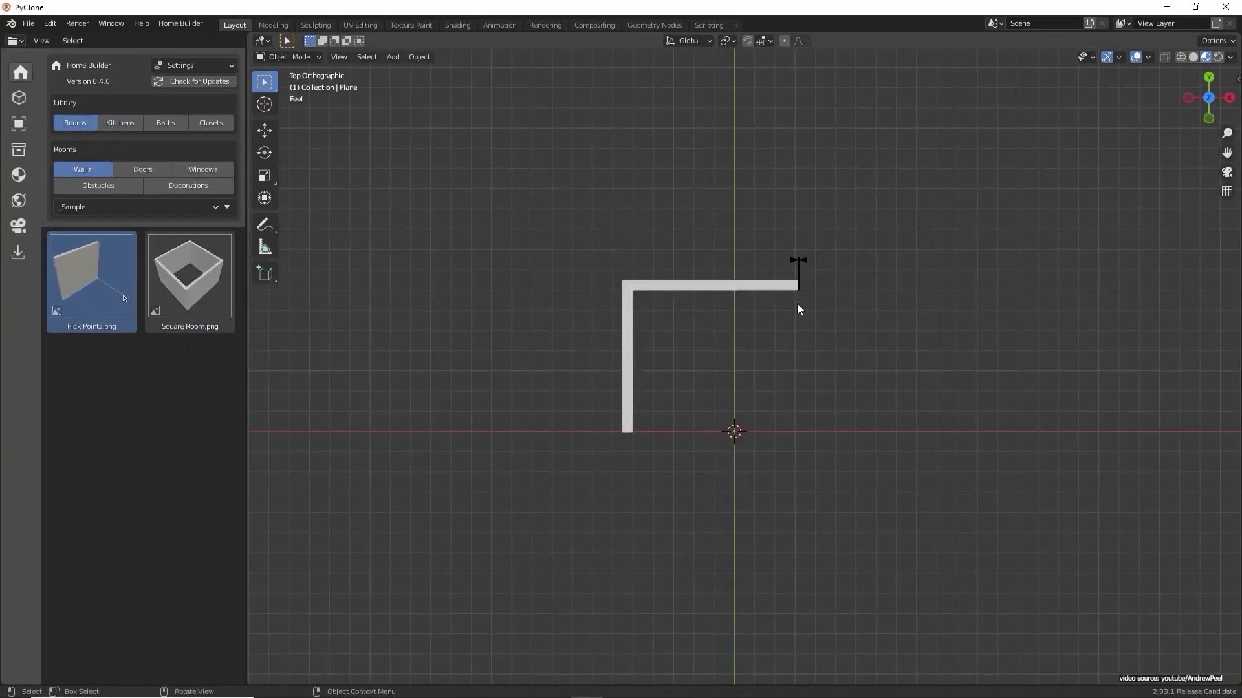
# - Finish the back wall and add a third wall from its end with Pick Points
pyautogui.click(800, 304)
pyautogui.click(803, 379)
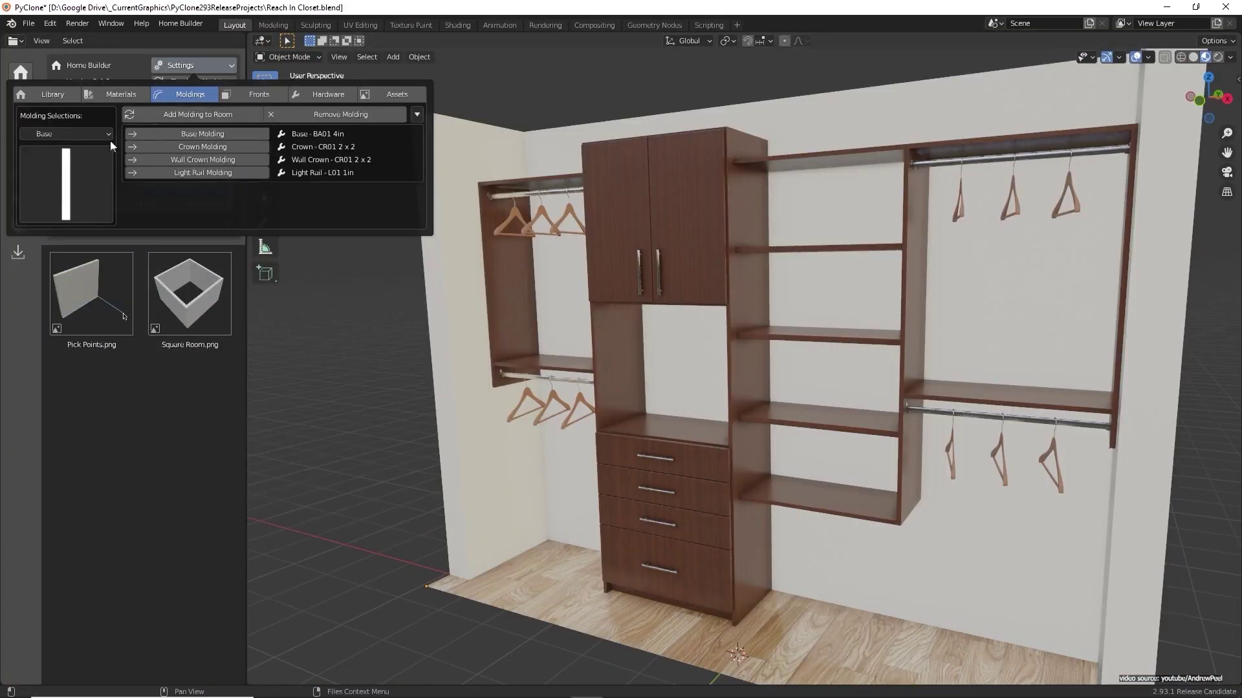
# - Choose a base molding profile and assign it as the closet room's base molding
pyautogui.click(111, 144)
pyautogui.click(117, 347)
pyautogui.click(189, 133)
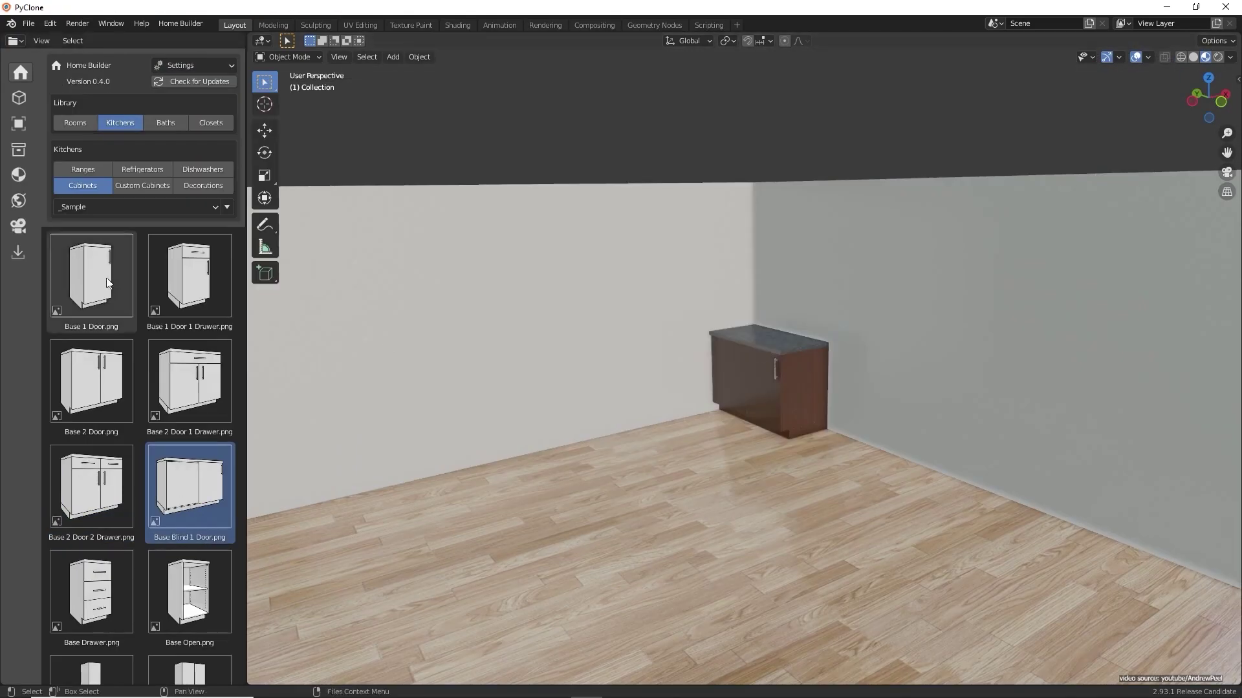
# - Pick the Base 1 Door cabinet from the kitchen cabinet library
pyautogui.click(97, 278)
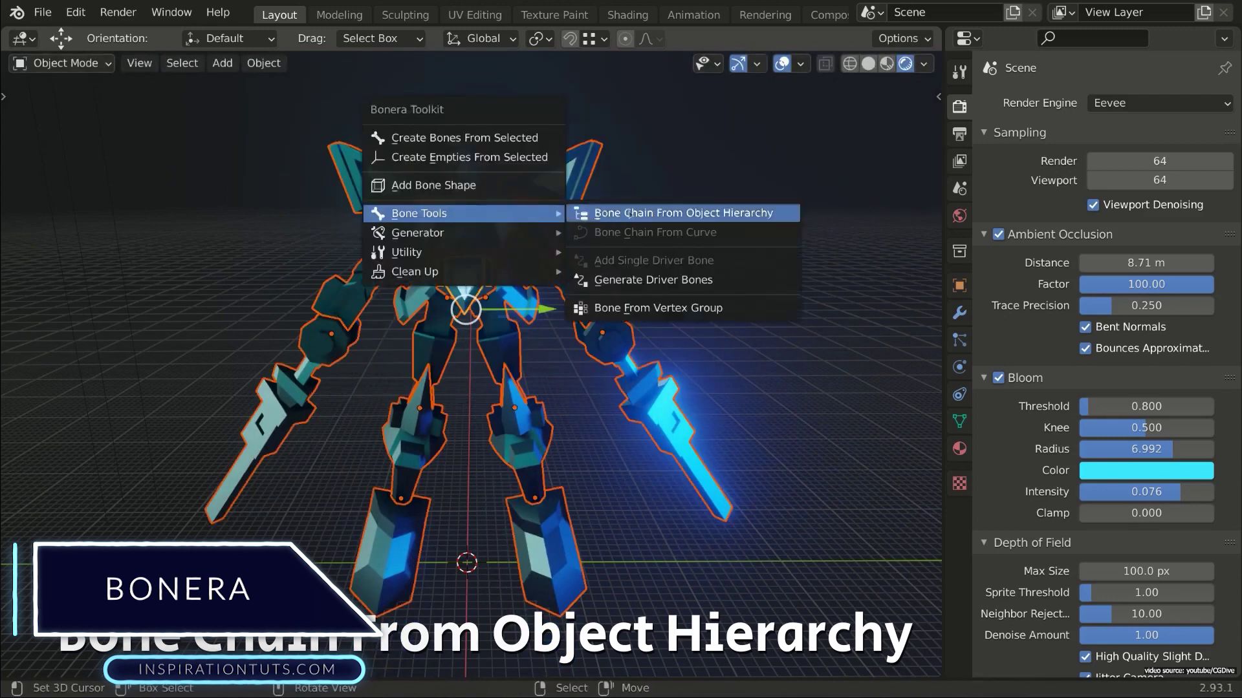
# - Generate a bone chain from the selected robot's object hierarchy
pyautogui.click(679, 210)
pyautogui.click(603, 489)
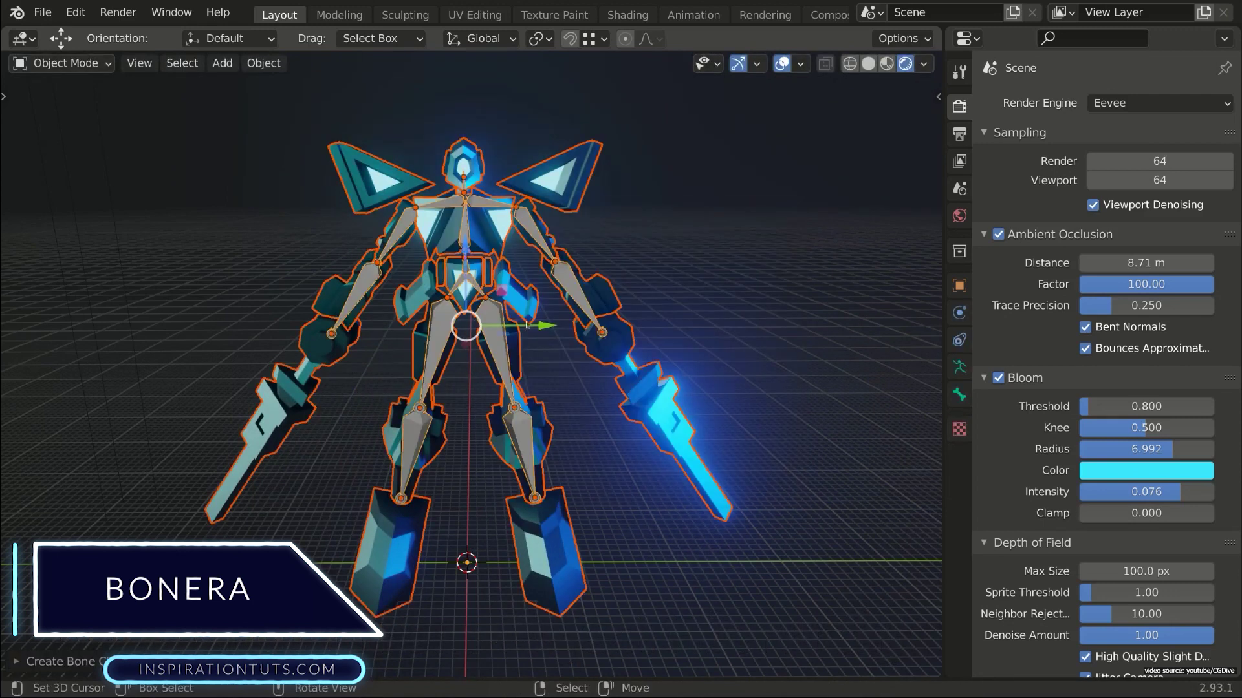
# - Rotate the robot's arm bones in pose mode so both arms are raised sideways
pyautogui.press('r')
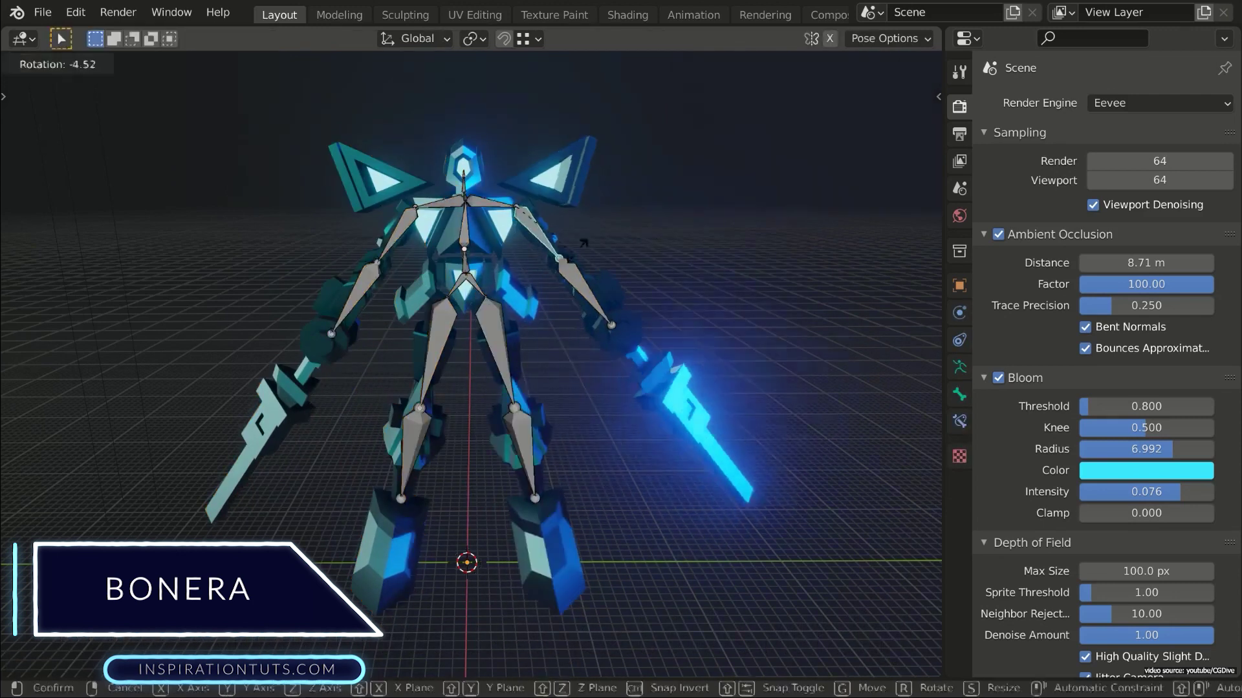
pyautogui.click(727, 228)
pyautogui.click(356, 297)
pyautogui.press('r')
pyautogui.press('r')
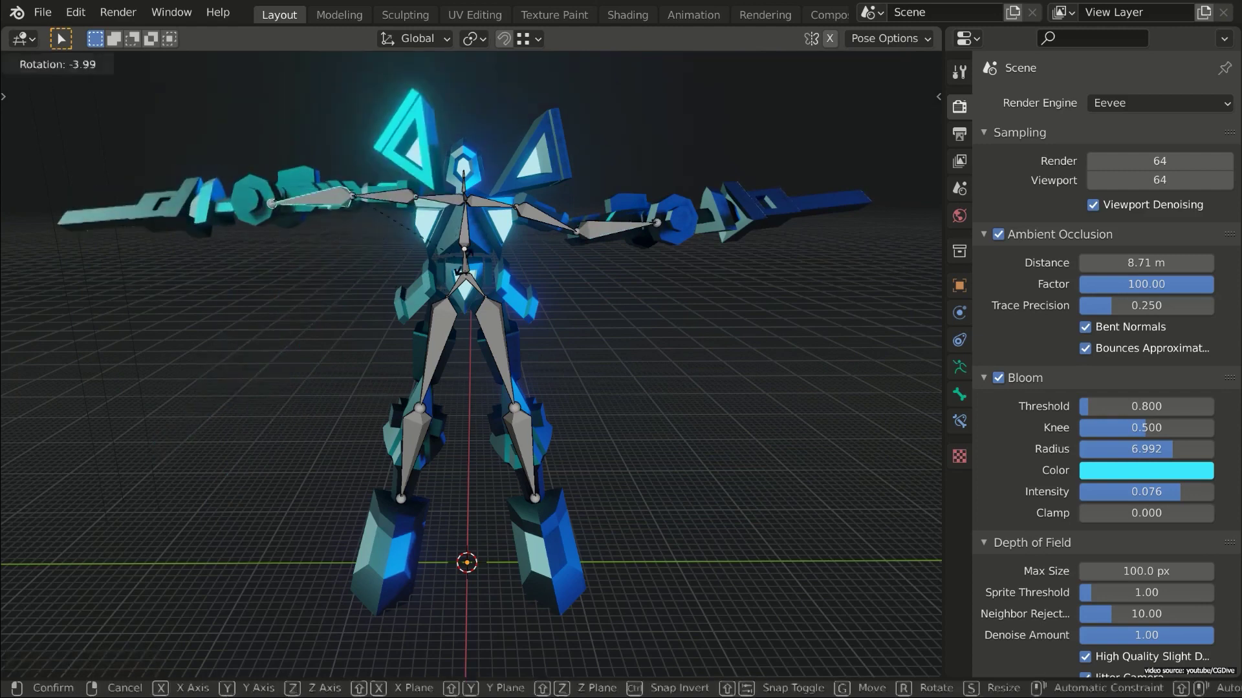
pyautogui.click(458, 331)
# - Rotate the robot's thigh and shin bones to pose its legs
pyautogui.moveTo(458, 331); pyautogui.dragTo(642, 341)
pyautogui.click(452, 349)
pyautogui.press('r')
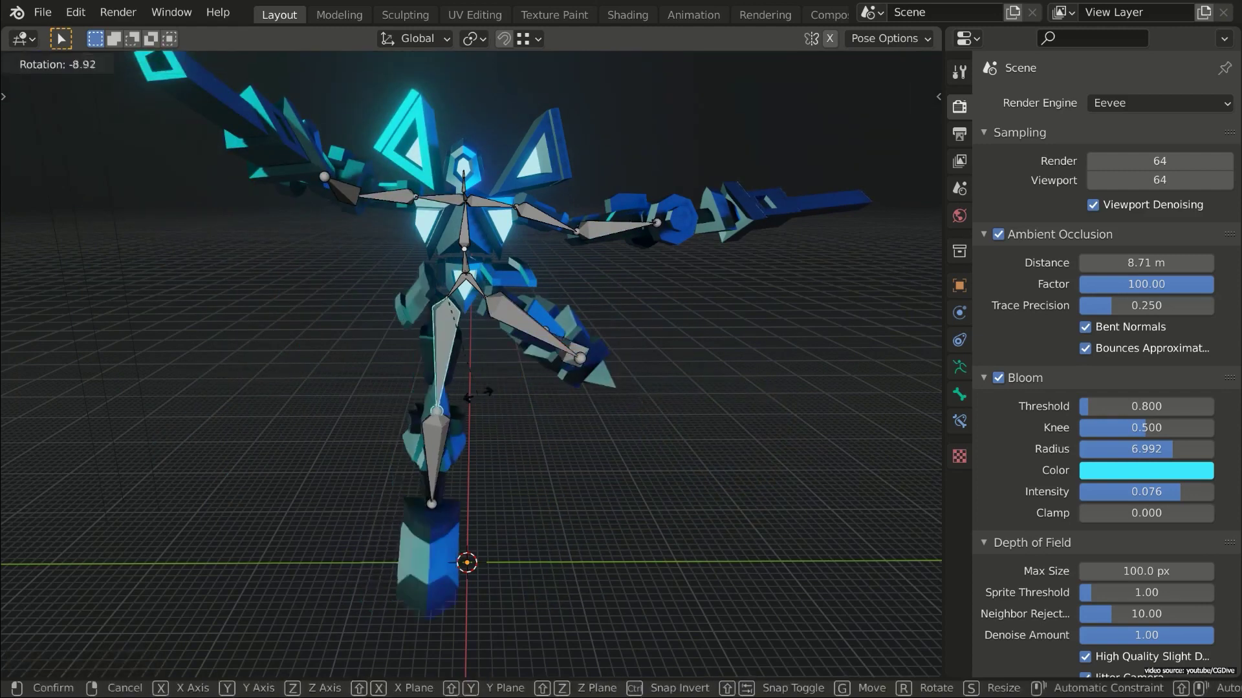
pyautogui.click(571, 369)
pyautogui.click(564, 353)
pyautogui.press('r')
pyautogui.press('r')
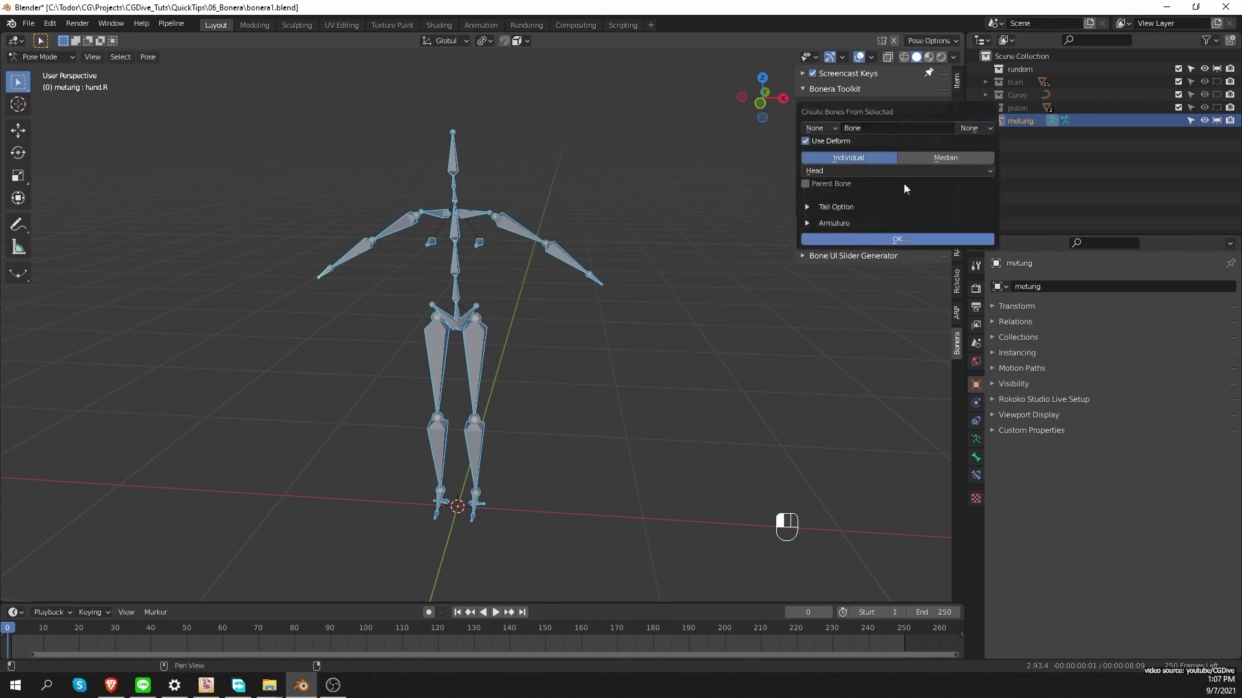
# - Create individual bones at the centers of the selected metarig bones with a 0.15 global Z tail offset
pyautogui.click(871, 239)
pyautogui.click(71, 574)
pyautogui.click(213, 560)
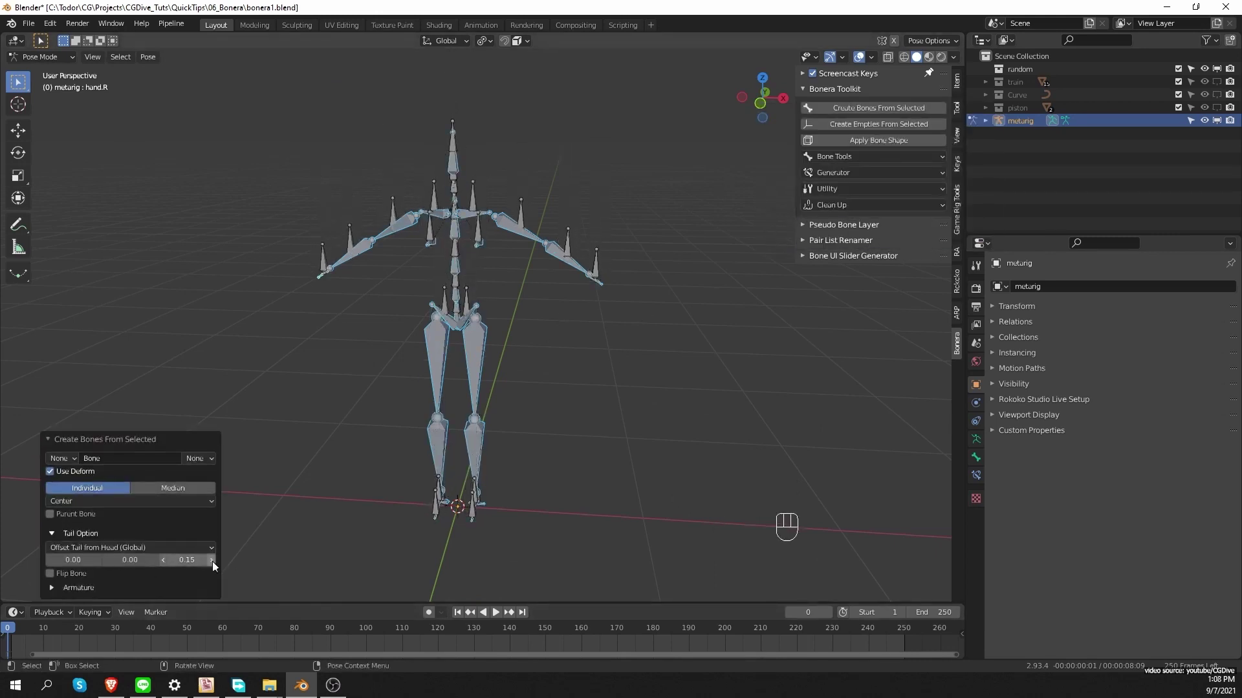
pyautogui.click(165, 576)
# - Change the Tail Option mode of the newly created bones and inspect them on the metarig
pyautogui.click(130, 548)
pyautogui.click(163, 591)
pyautogui.moveTo(453, 304); pyautogui.dragTo(502, 238, button='middle')
pyautogui.scroll(5, 502, 238)
pyautogui.moveTo(498, 327); pyautogui.dragTo(638, 343, button='middle')
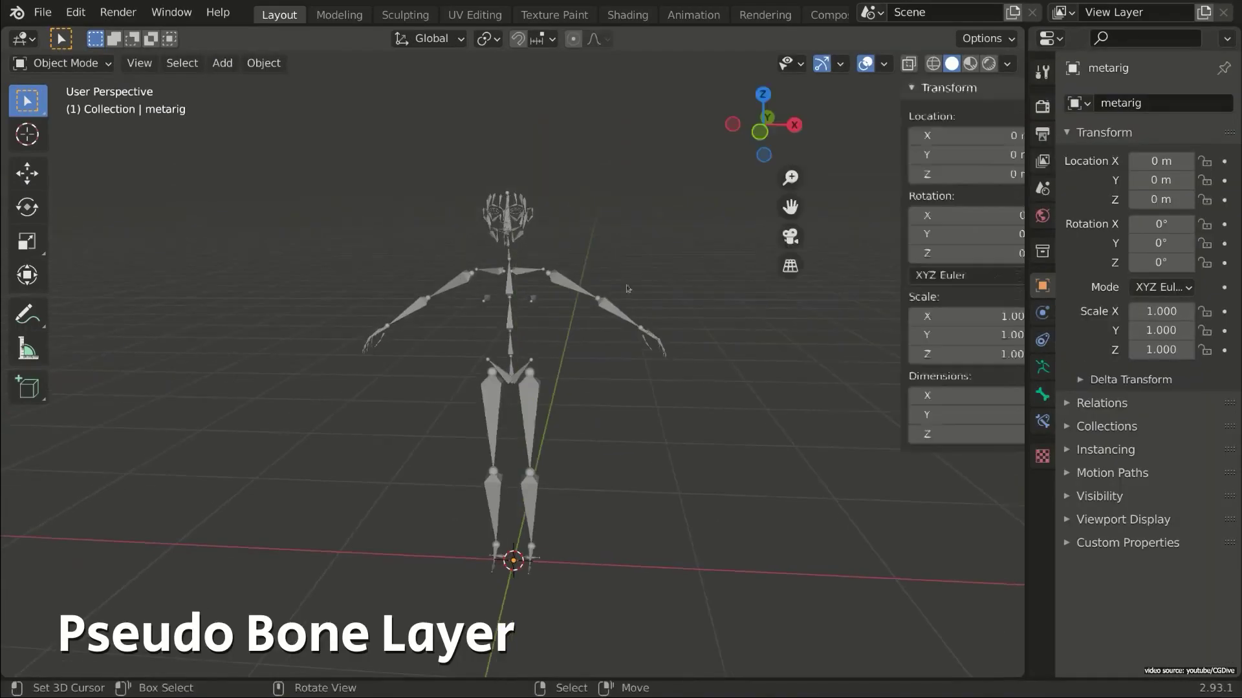
# - Create a pseudo bone layer for the metarig's left arm bones in Bonera
pyautogui.click(1014, 282)
pyautogui.click(886, 87)
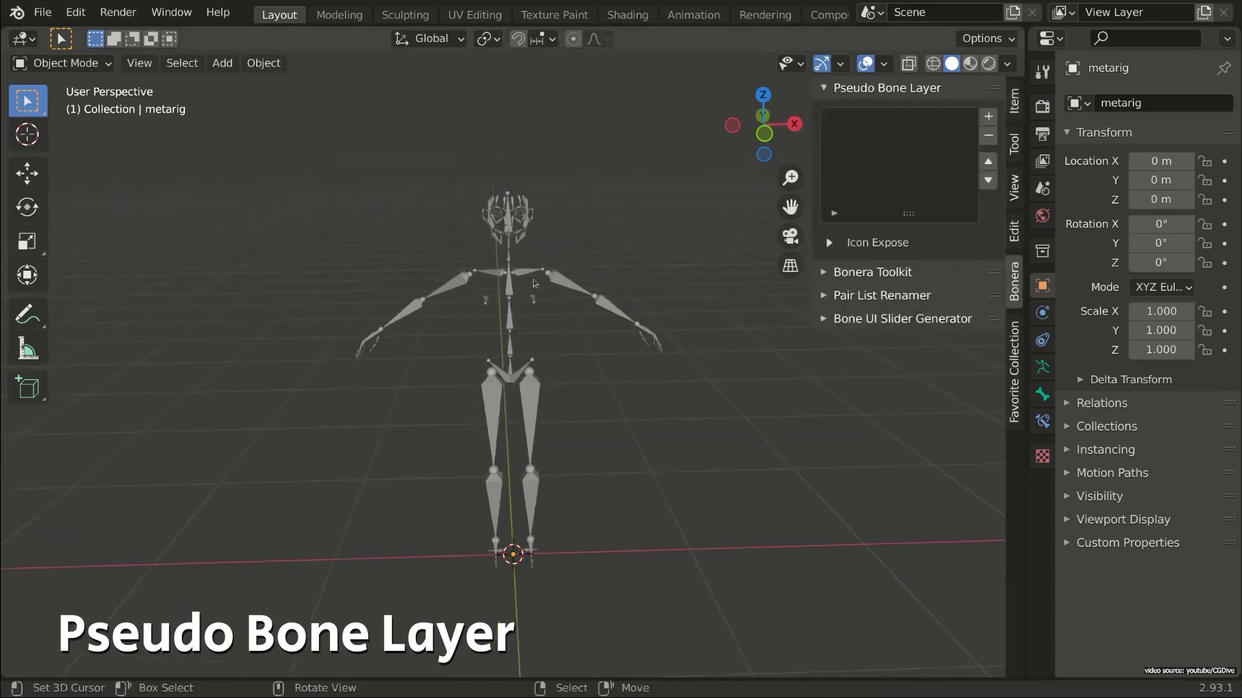
pyautogui.click(756, 294)
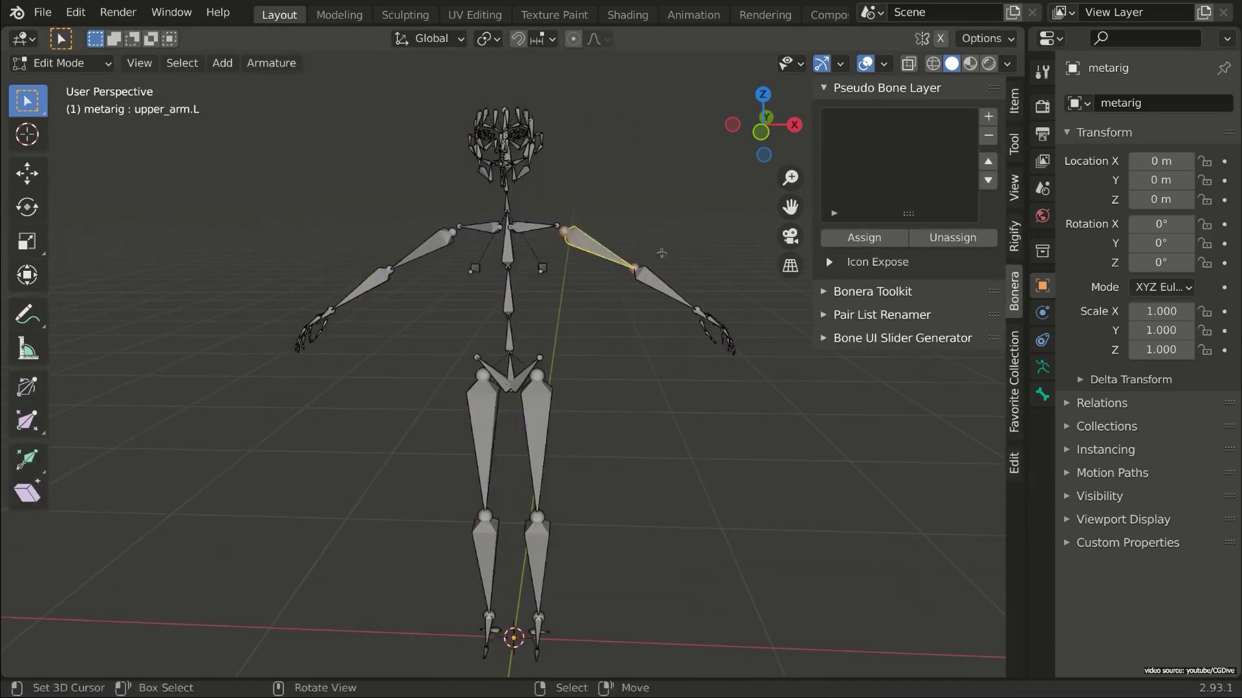
pyautogui.hotkey('alt', 'z')
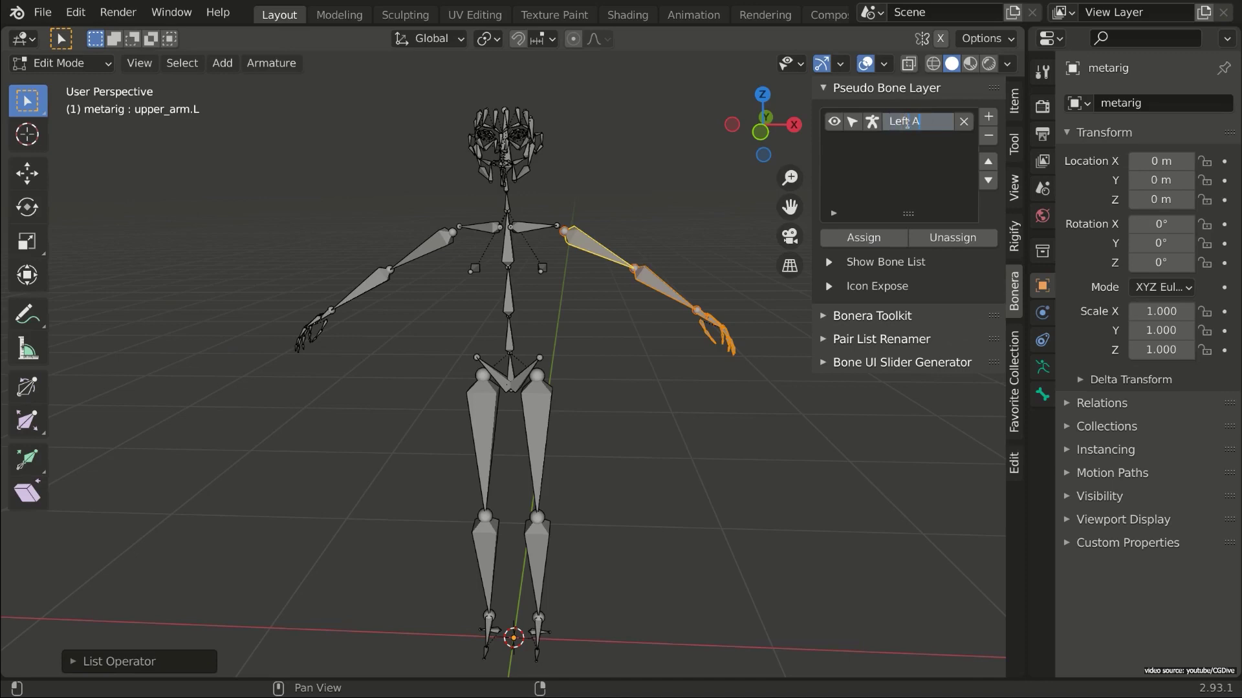
# - Mirror the arm bone selection and add a pseudo bone layer named Right Arm with the selected bones assigned
pyautogui.hotkey('shift', 'ctrl', 'm')
pyautogui.click(987, 116)
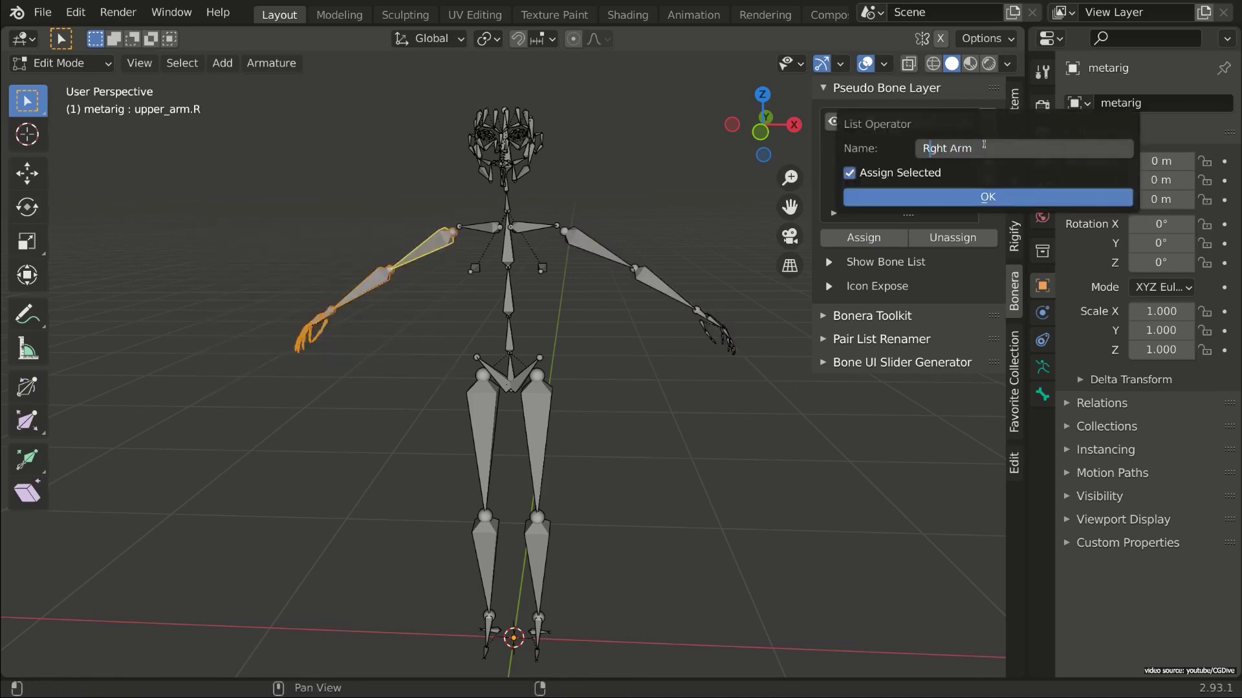
pyautogui.write('i')
pyautogui.press('Return')
# - Leave Edit Mode and select the bones assigned to the first pseudo bone layer
pyautogui.press('Tab')
pyautogui.moveTo(653, 194); pyautogui.dragTo(700, 178, button='middle')
pyautogui.click(725, 201)
pyautogui.click(853, 122)
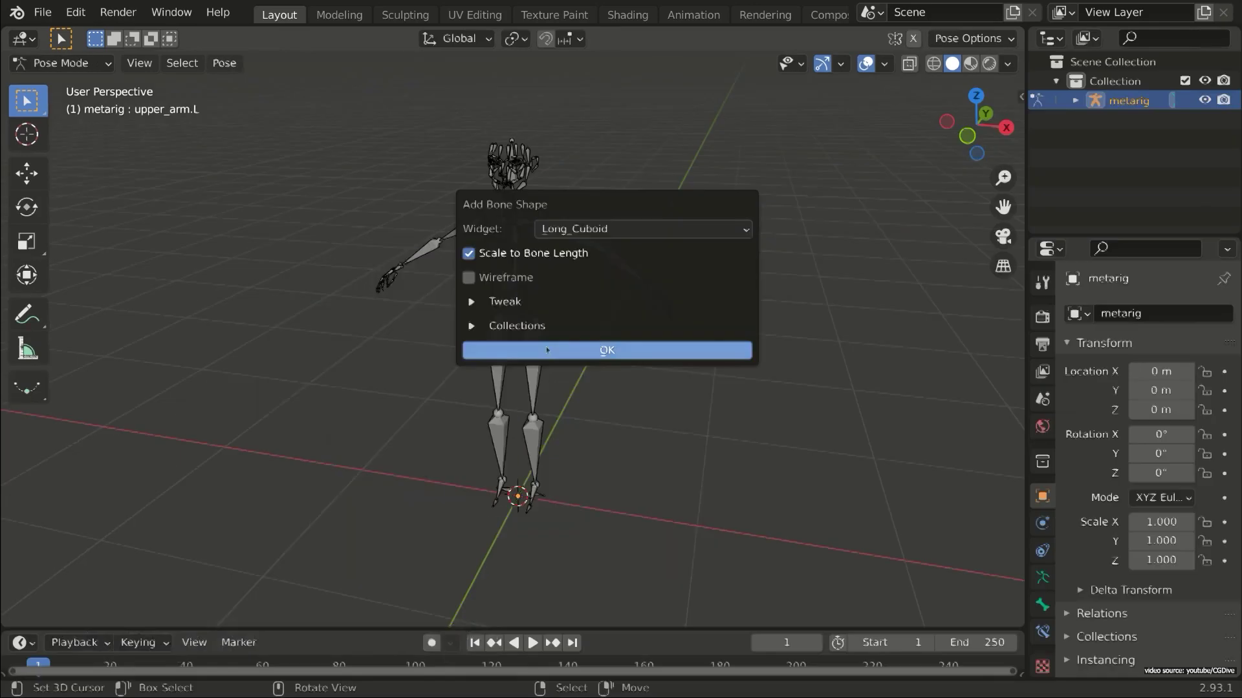
# - Add Long_Cuboid bone shapes scaled to bone length to the metarig's left upper arm and left forearm
pyautogui.click(605, 350)
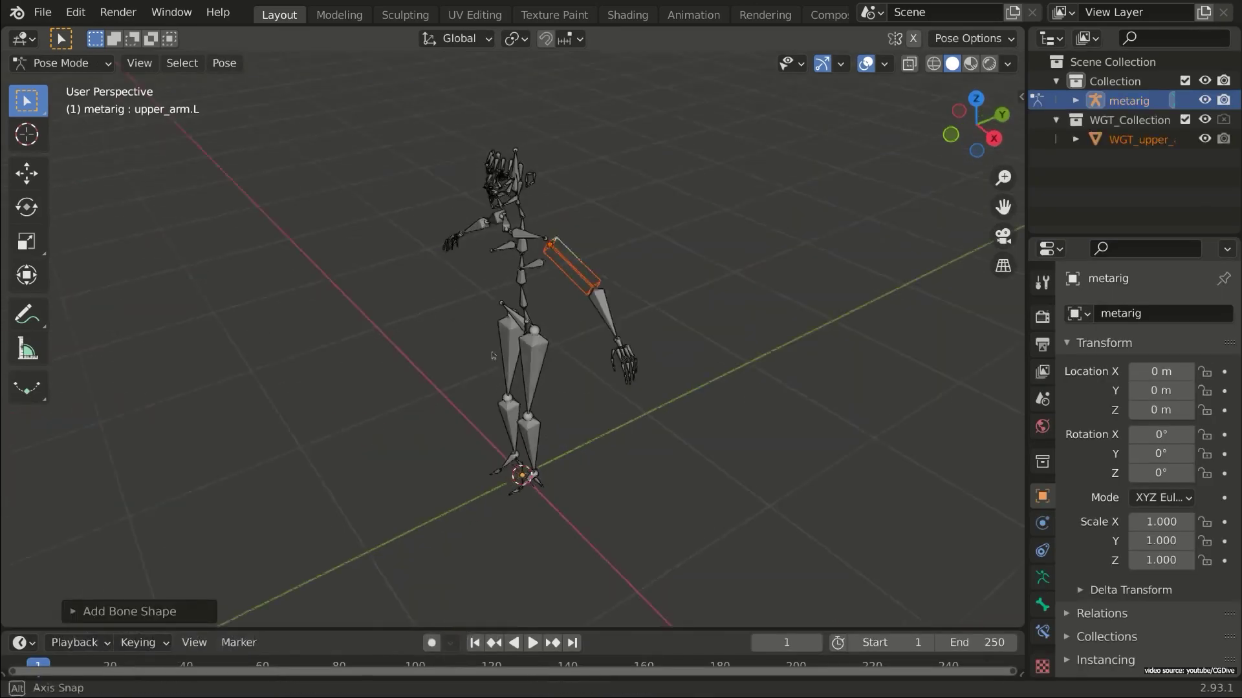
pyautogui.moveTo(605, 349); pyautogui.dragTo(582, 362, button='middle')
pyautogui.click(542, 422)
pyautogui.hotkey('shift', 'alt', 'w')
pyautogui.click(479, 560)
# - Add Long_Cuboid bone shapes to the metarig's right upper arm and right forearm
pyautogui.moveTo(479, 560); pyautogui.dragTo(388, 452, button='middle')
pyautogui.click(352, 268)
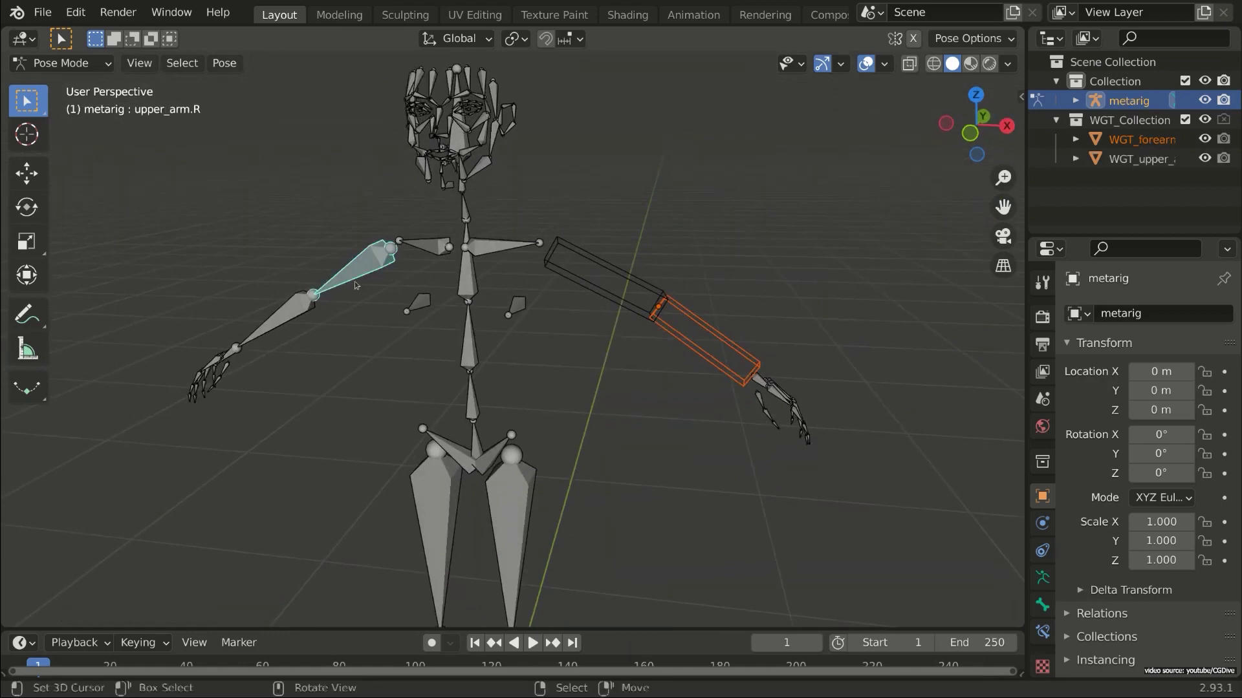
pyautogui.hotkey('shift', 'alt', 'w')
pyautogui.click(355, 446)
pyautogui.click(283, 324)
pyautogui.hotkey('shift', 'alt', 'w')
pyautogui.click(283, 481)
# - Add a Shoulder widget shape scaled to bone length to the right shoulder bone and expand its Tweak options
pyautogui.click(426, 246)
pyautogui.hotkey('shift', 'alt', 'w')
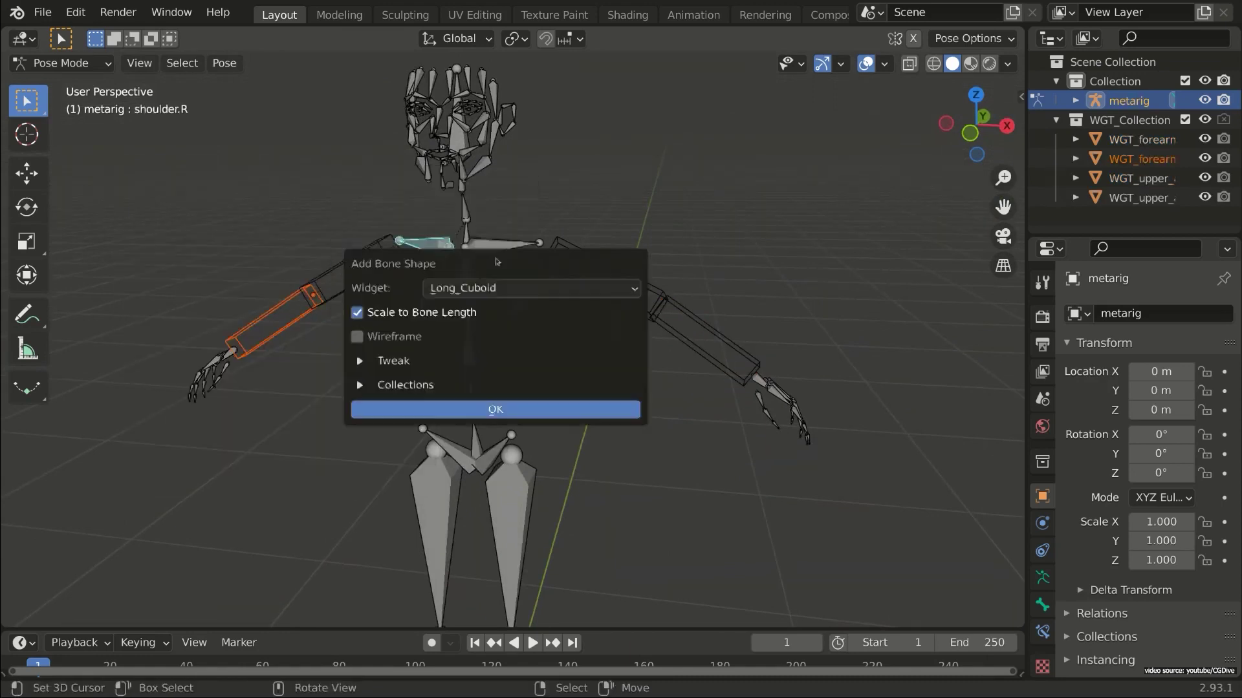
pyautogui.click(498, 290)
pyautogui.click(401, 562)
pyautogui.click(470, 410)
pyautogui.moveTo(470, 409); pyautogui.dragTo(517, 407, button='middle')
pyautogui.click(130, 611)
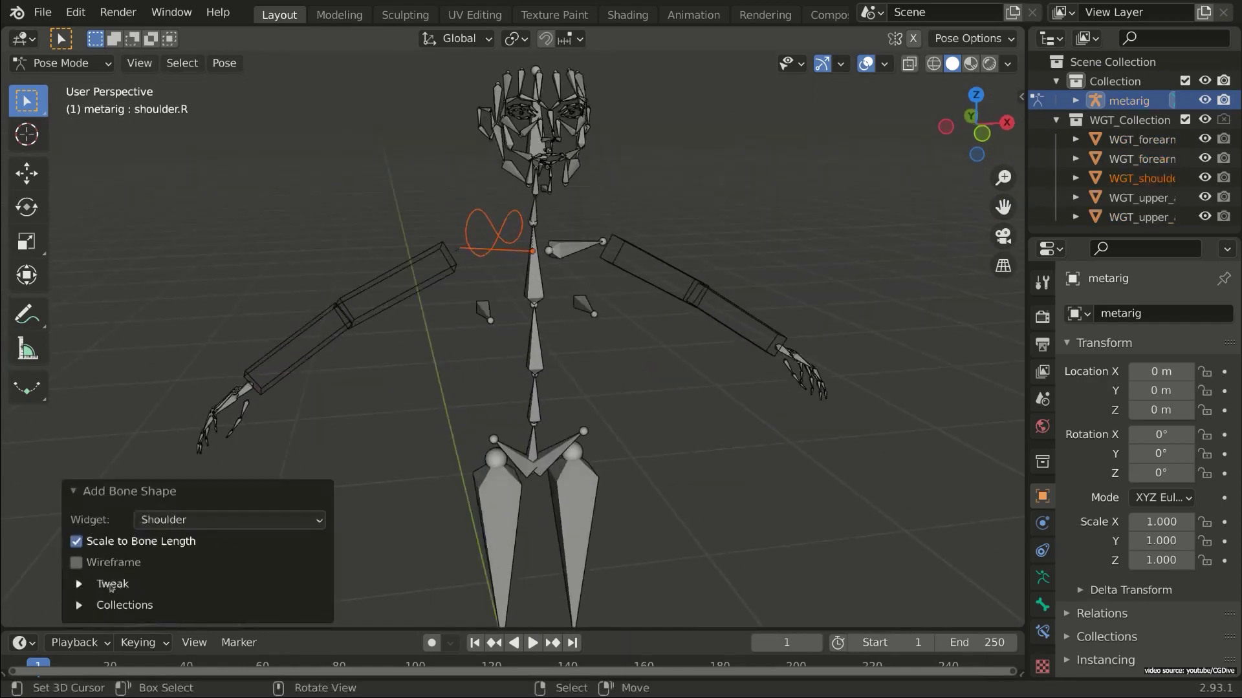
pyautogui.click(110, 577)
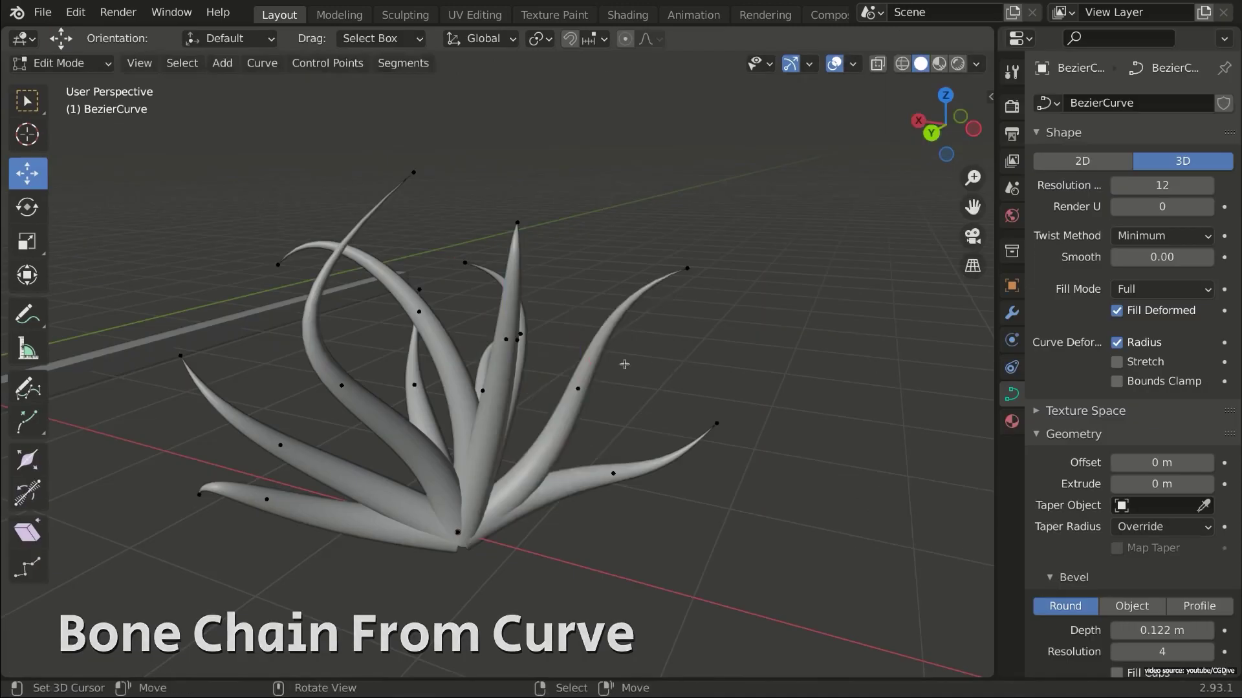
# - Generate an armature with bone chains from the splines of the tentacle-shaped Bezier curve
pyautogui.hotkey('shift', 'alt', 'w')
pyautogui.moveTo(512, 305)
pyautogui.click(711, 320)
pyautogui.click(702, 526)
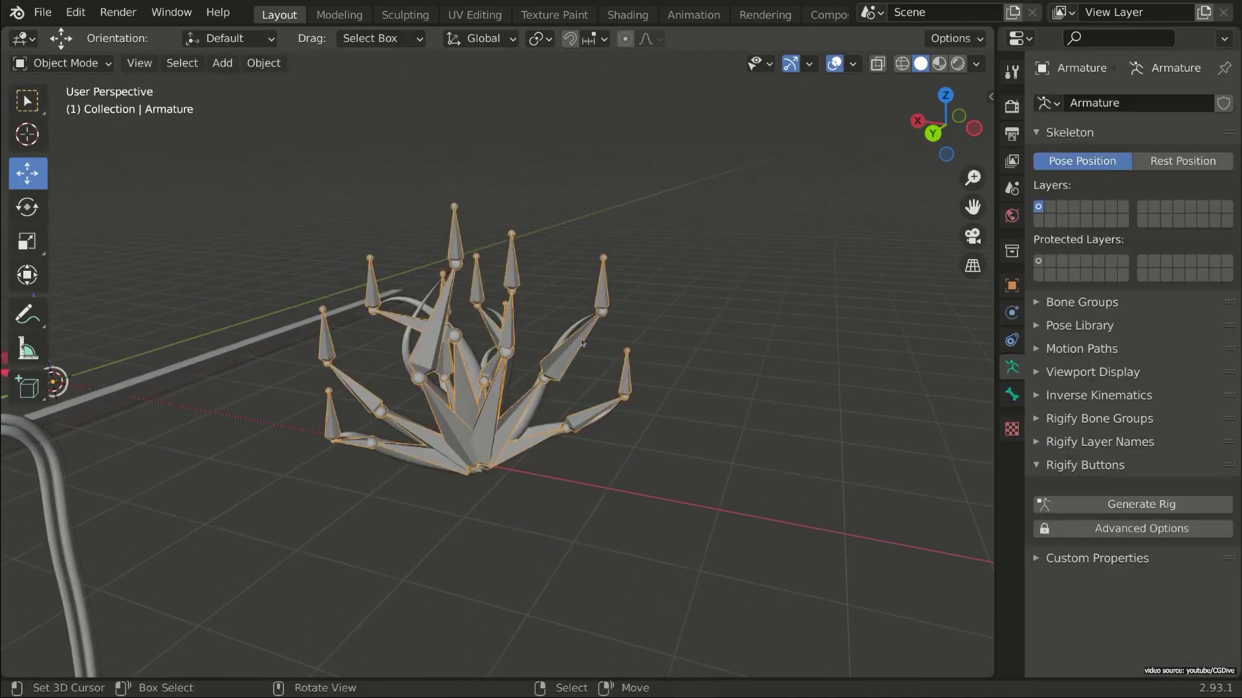
# - Rotate several tentacle bones in Pose Mode to bend the curve branches, and leave Pose Mode
pyautogui.hotkey('ctrl', 'Tab')
pyautogui.click(570, 349)
pyautogui.press('r')
pyautogui.click(566, 350)
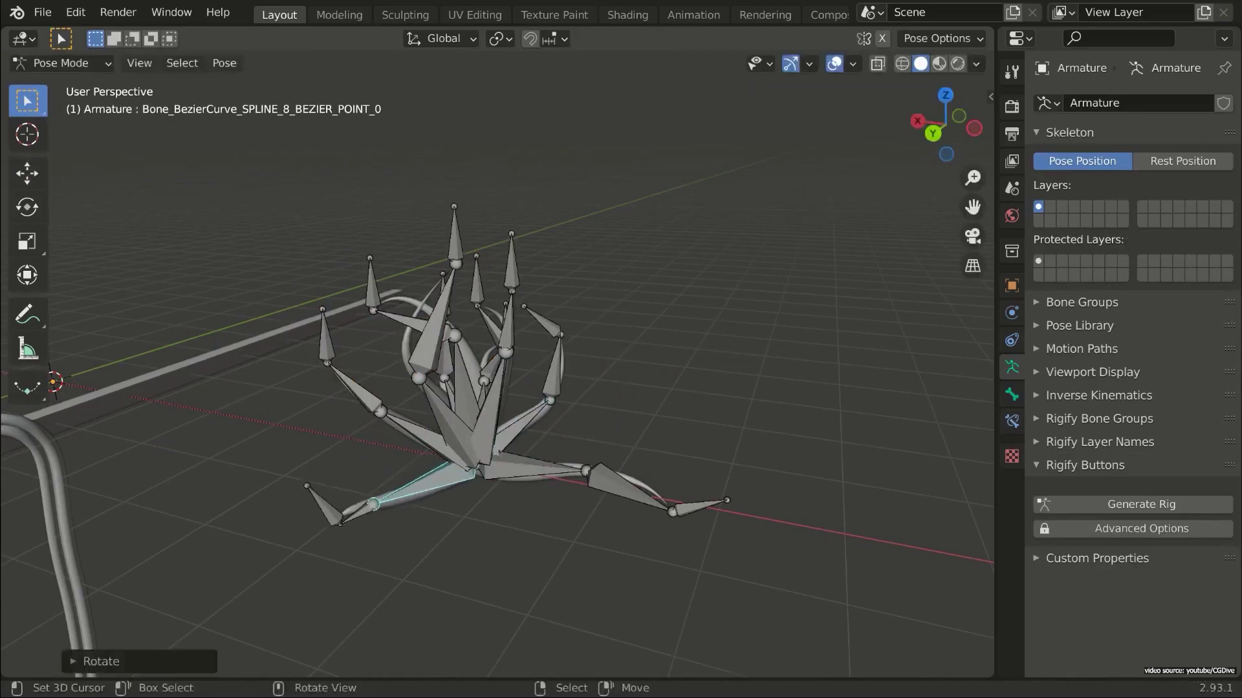
pyautogui.click(540, 352)
pyautogui.hotkey('ctrl', 'Tab')
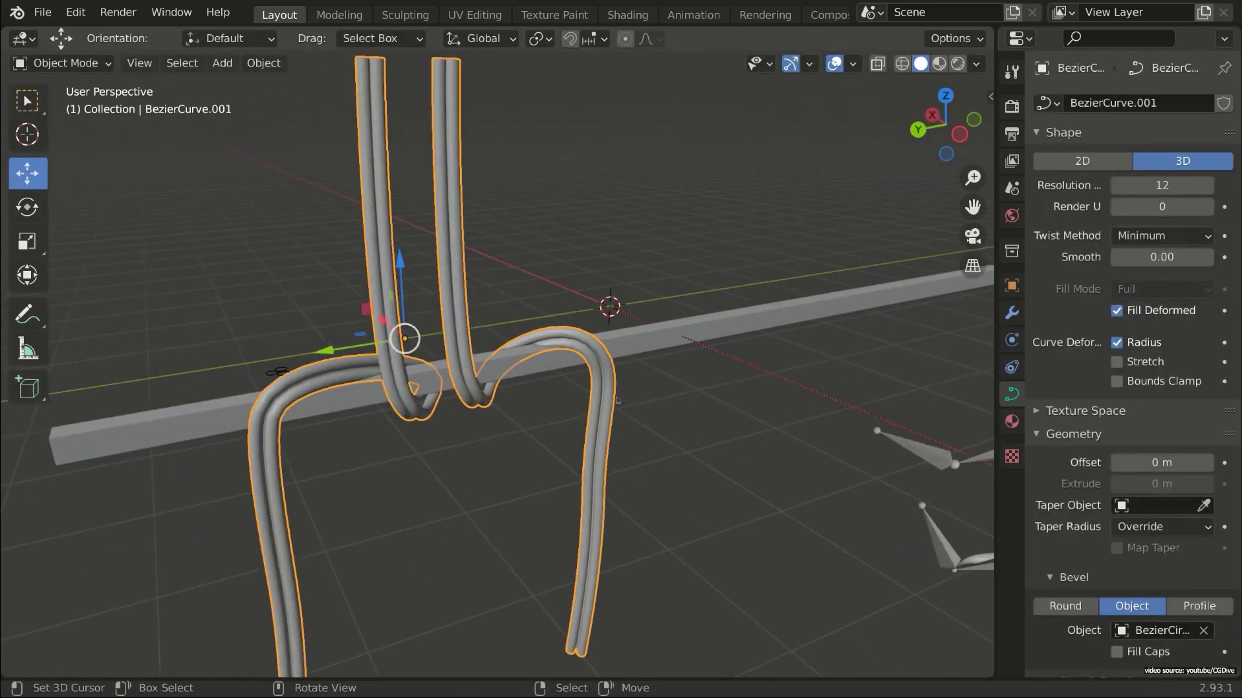
# - Select control points on the hanging end of the cable curve, generate a bone chain from them and rotate its bones
pyautogui.moveTo(535, 324); pyautogui.dragTo(666, 546)
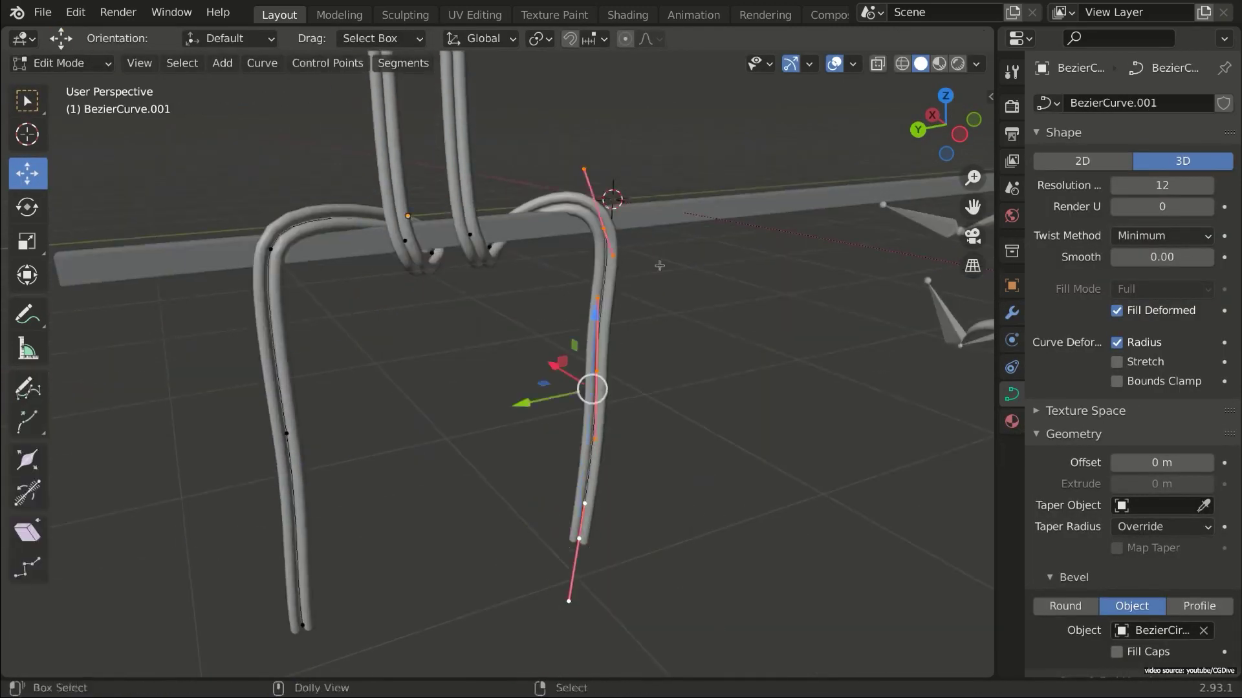
pyautogui.hotkey('shift', 'alt', 'w')
pyautogui.click(756, 442)
pyautogui.press('Return')
pyautogui.hotkey('ctrl', 'Tab')
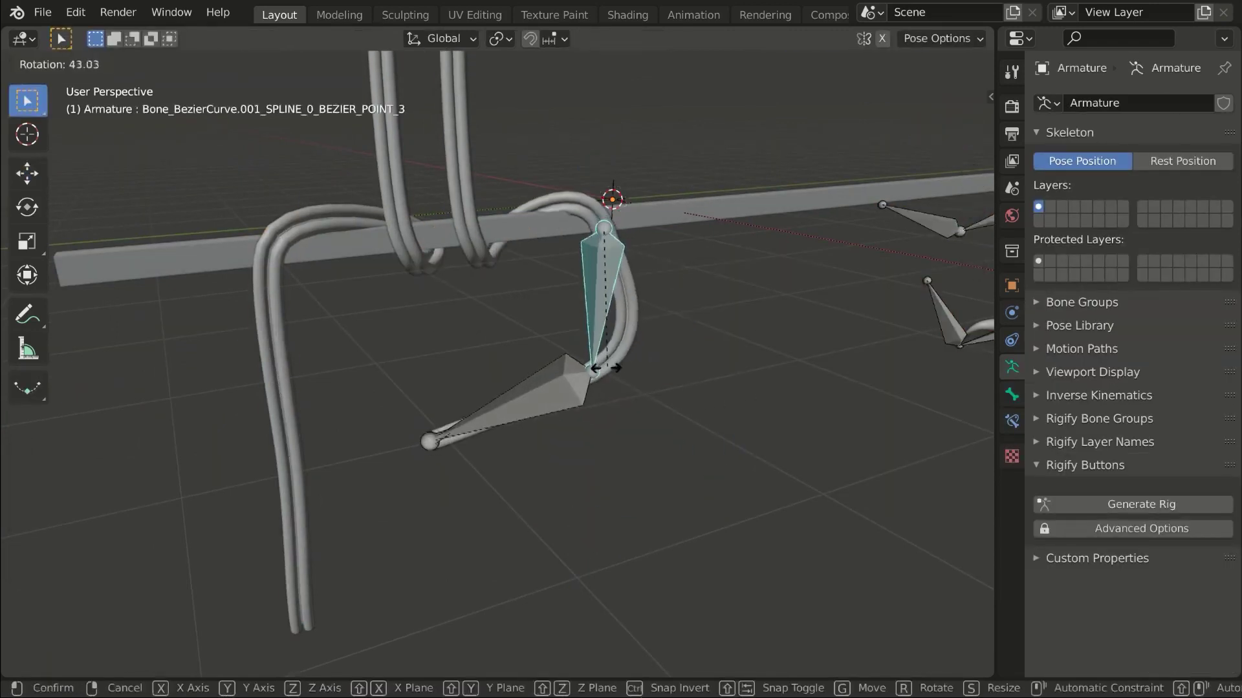
pyautogui.click(472, 278)
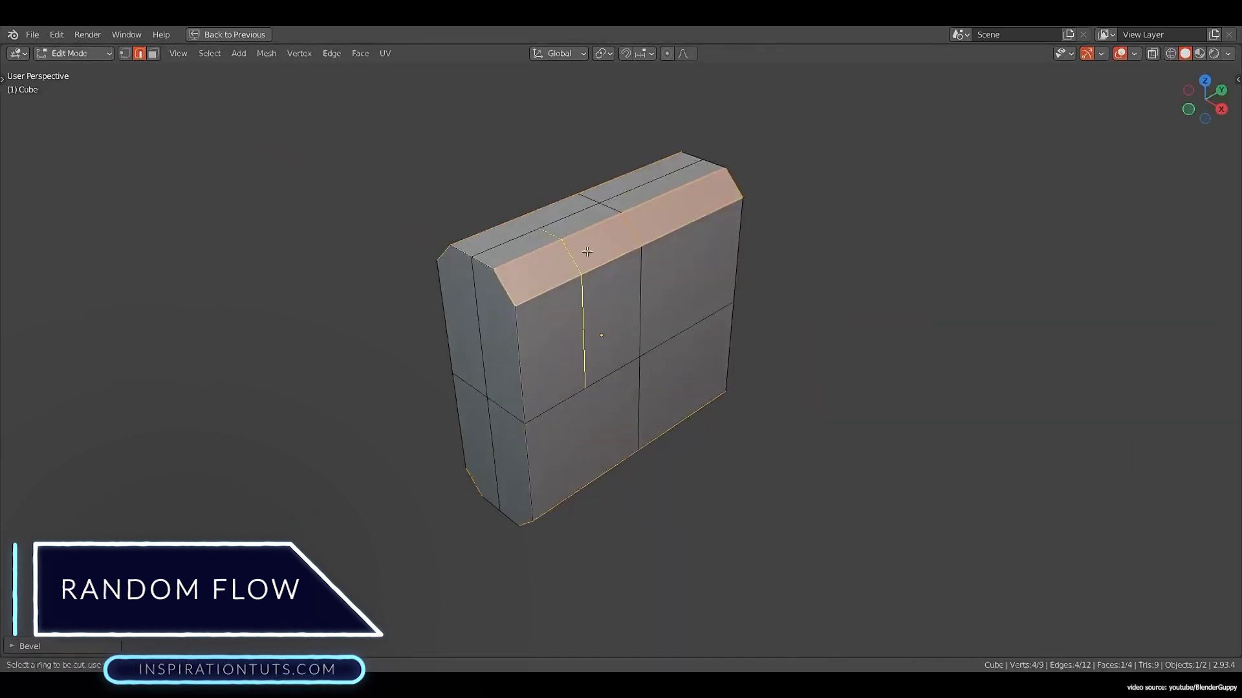
# - Place a loop cut on the beveled cube and set the Random Tubes solver on the winged model to Longest
pyautogui.click(785, 399)
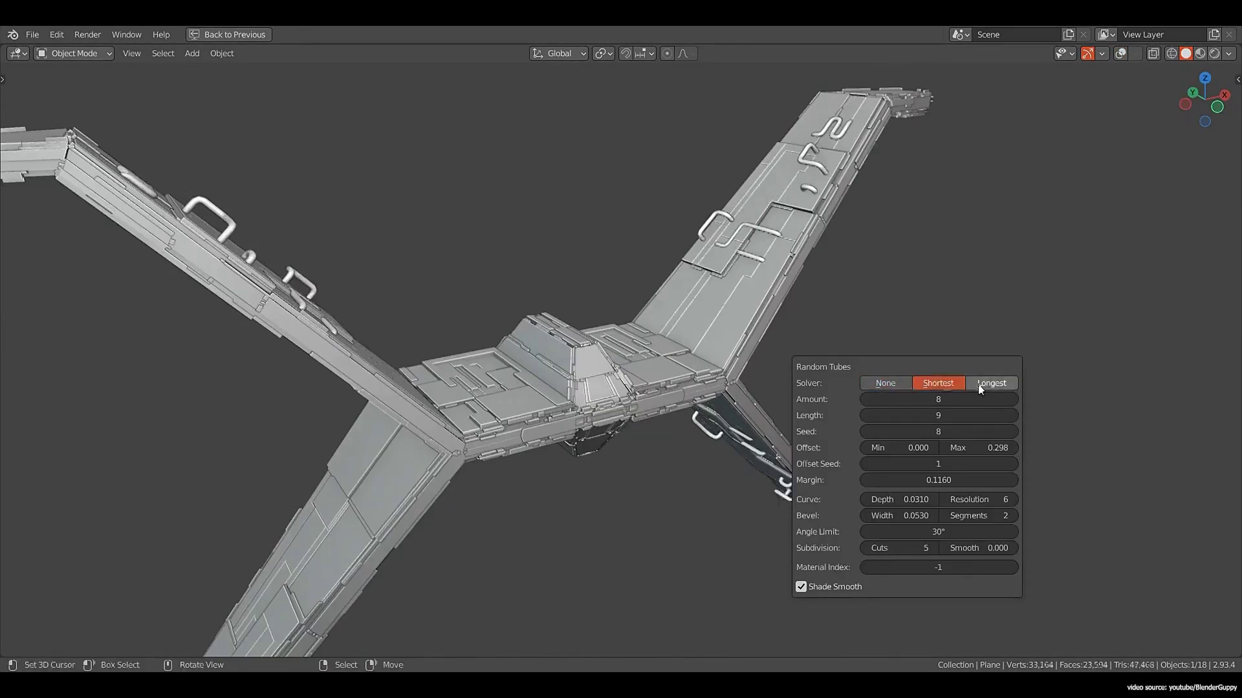
pyautogui.click(984, 382)
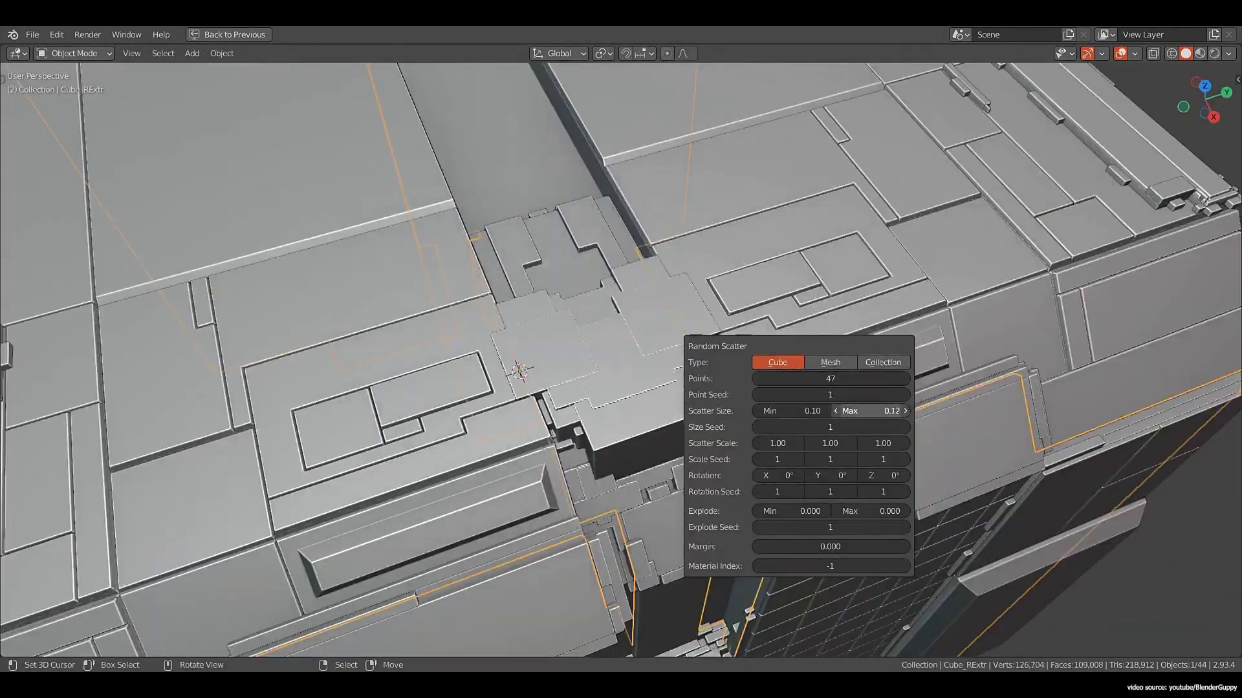
# - Adjust the Random Scatter scale and maximum Explode settings on the hard-surface models and change the viewport shading of the ship
pyautogui.moveTo(829, 444); pyautogui.dragTo(832, 444)
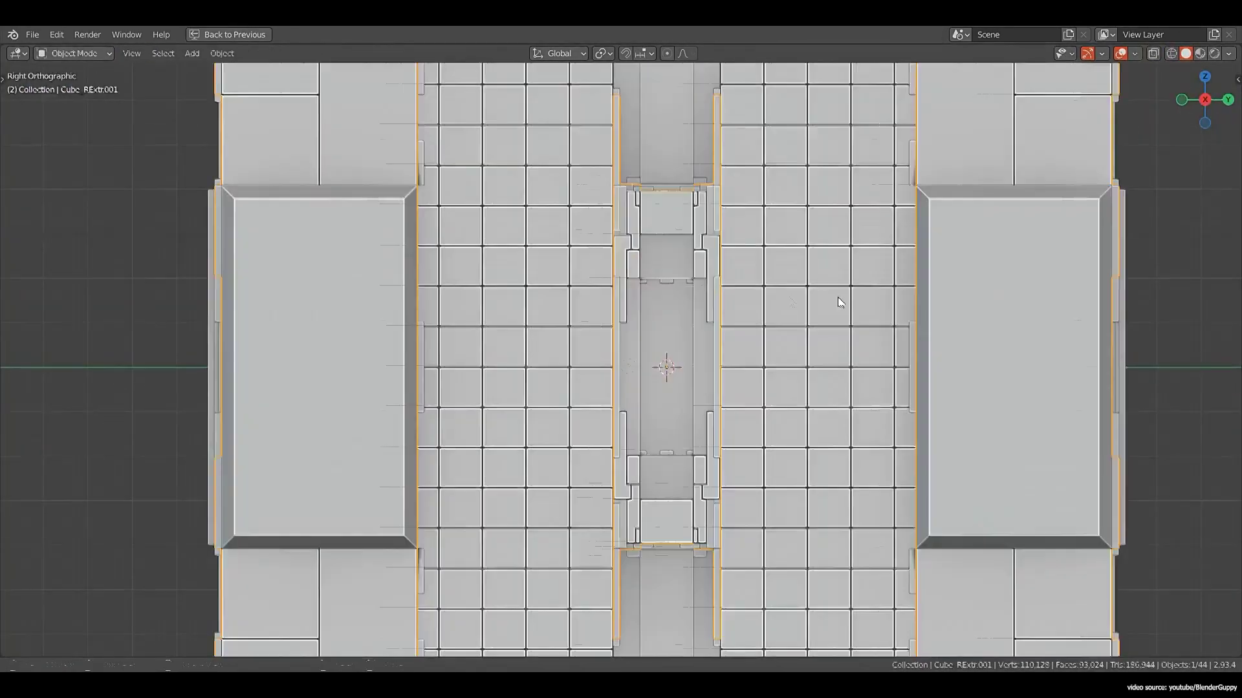
pyautogui.moveTo(844, 406); pyautogui.dragTo(847, 406)
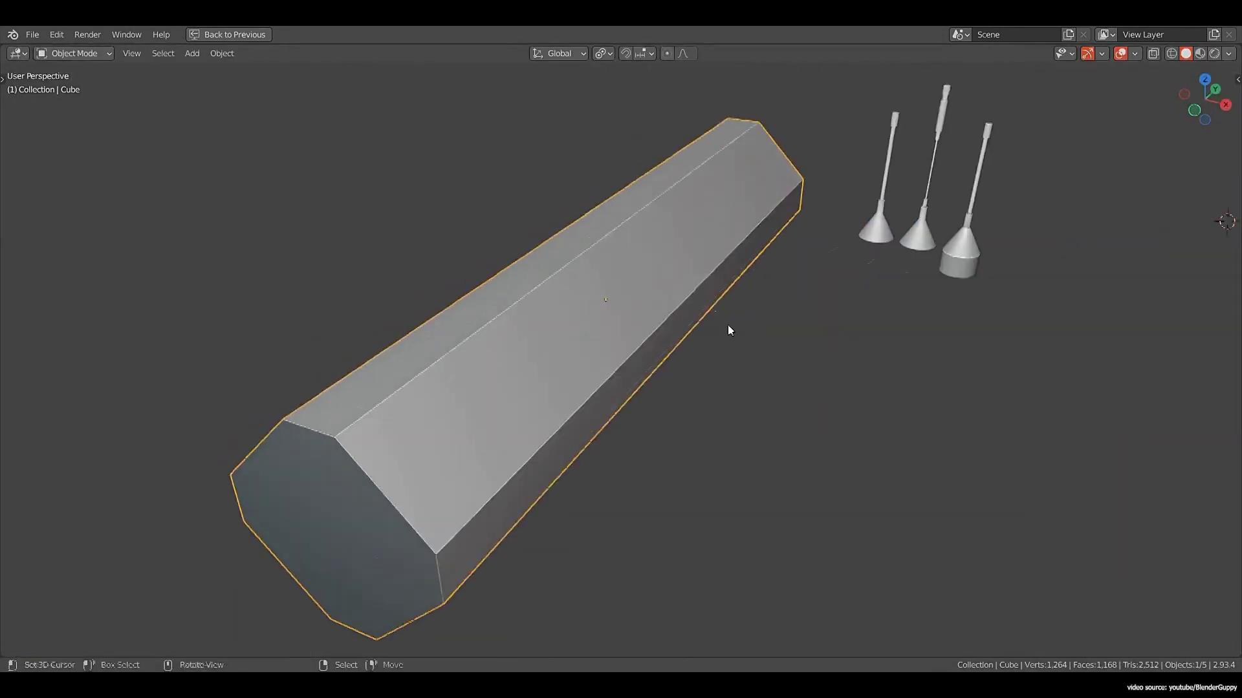
pyautogui.moveTo(835, 334); pyautogui.dragTo(848, 334)
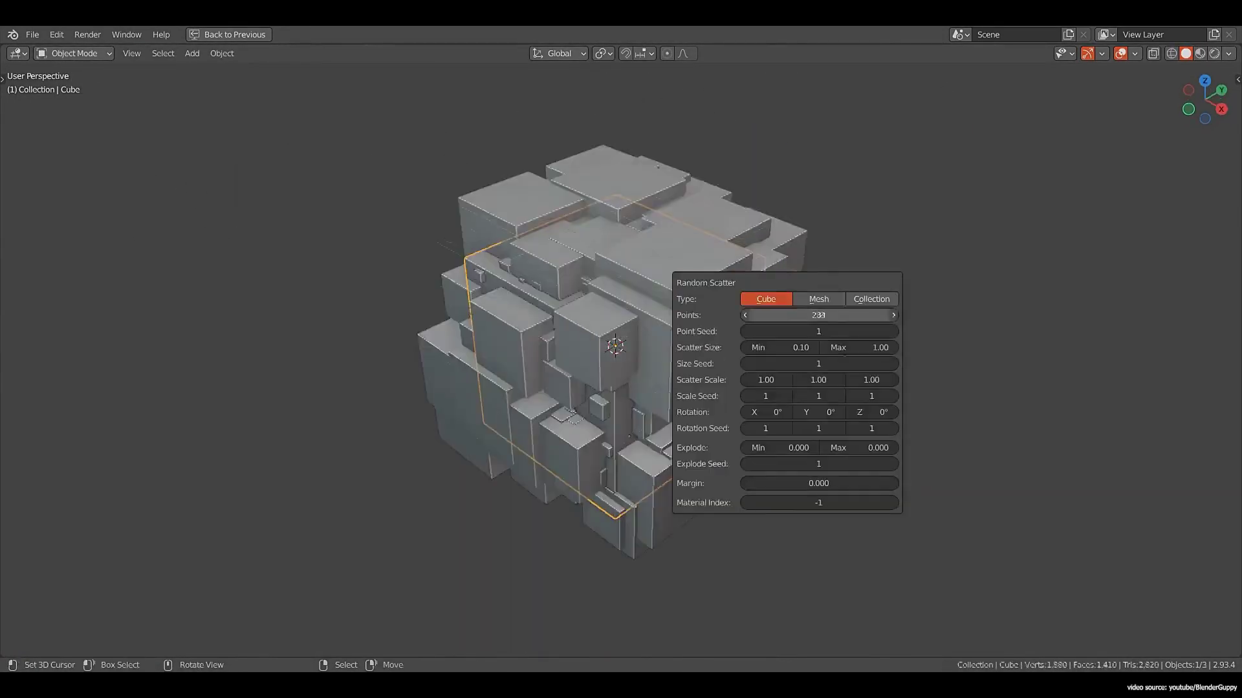
pyautogui.moveTo(860, 448); pyautogui.dragTo(899, 447)
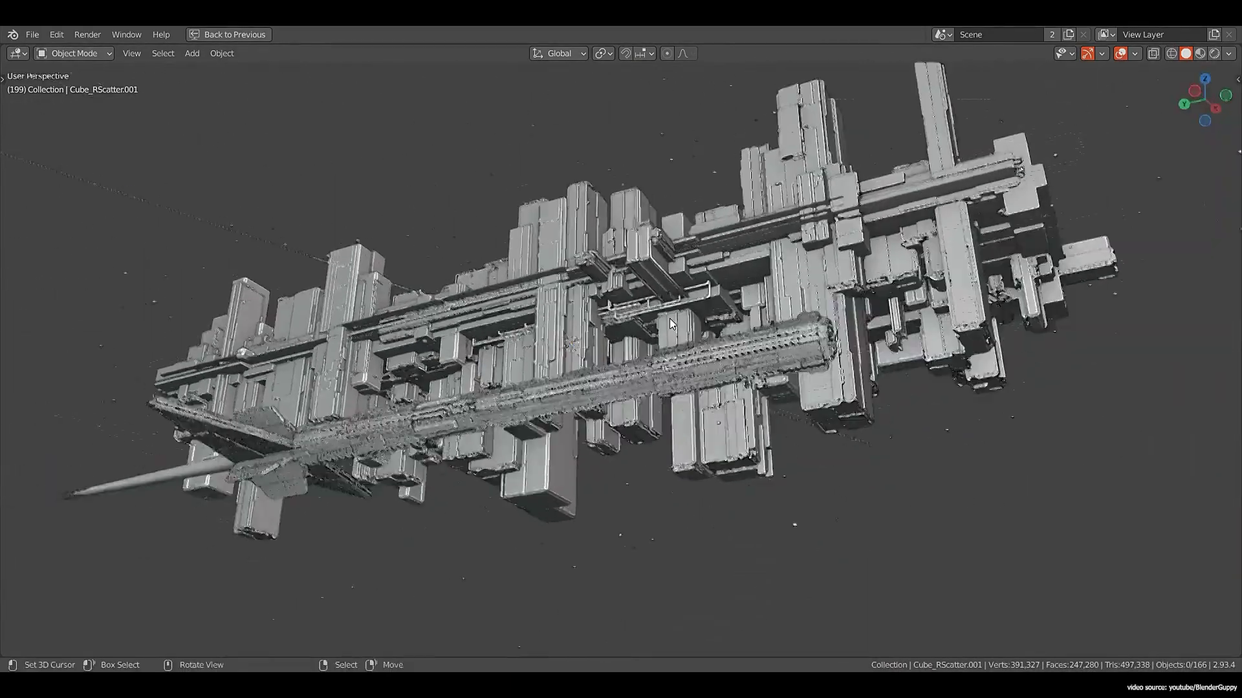
pyautogui.press('z')
pyautogui.click(759, 270)
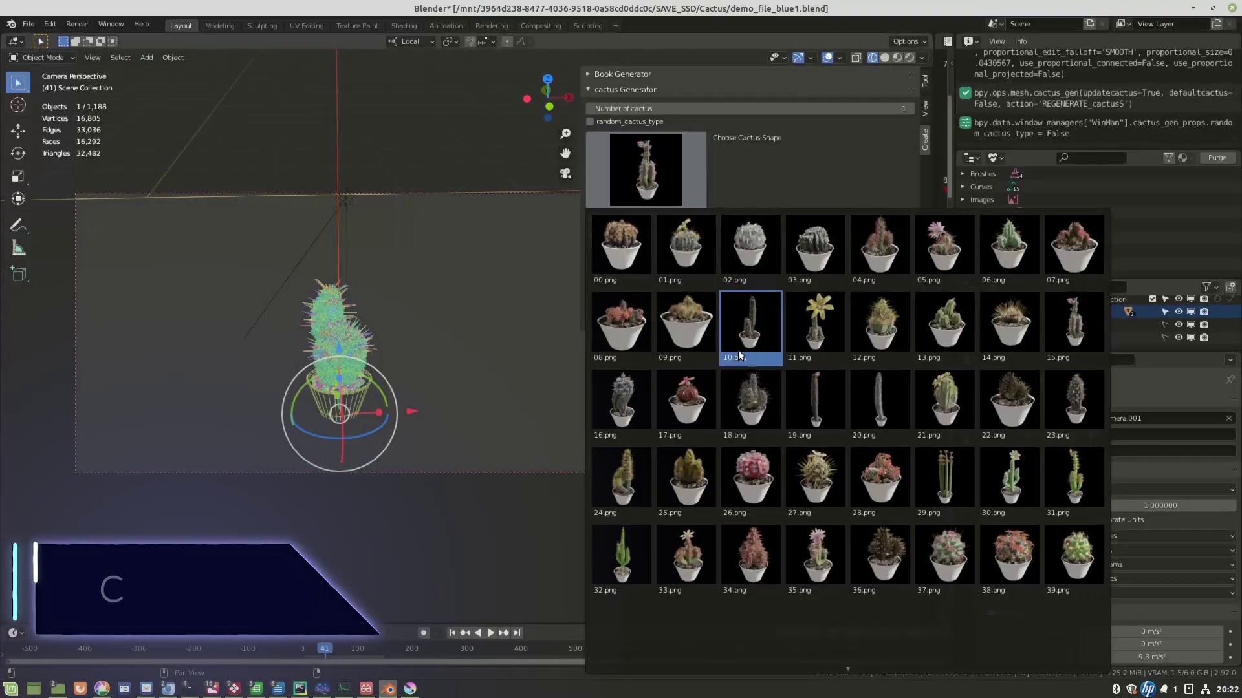
# - Regenerate the selected cactus with shape 04.png and again with shape 20.png
pyautogui.click(879, 245)
pyautogui.click(723, 231)
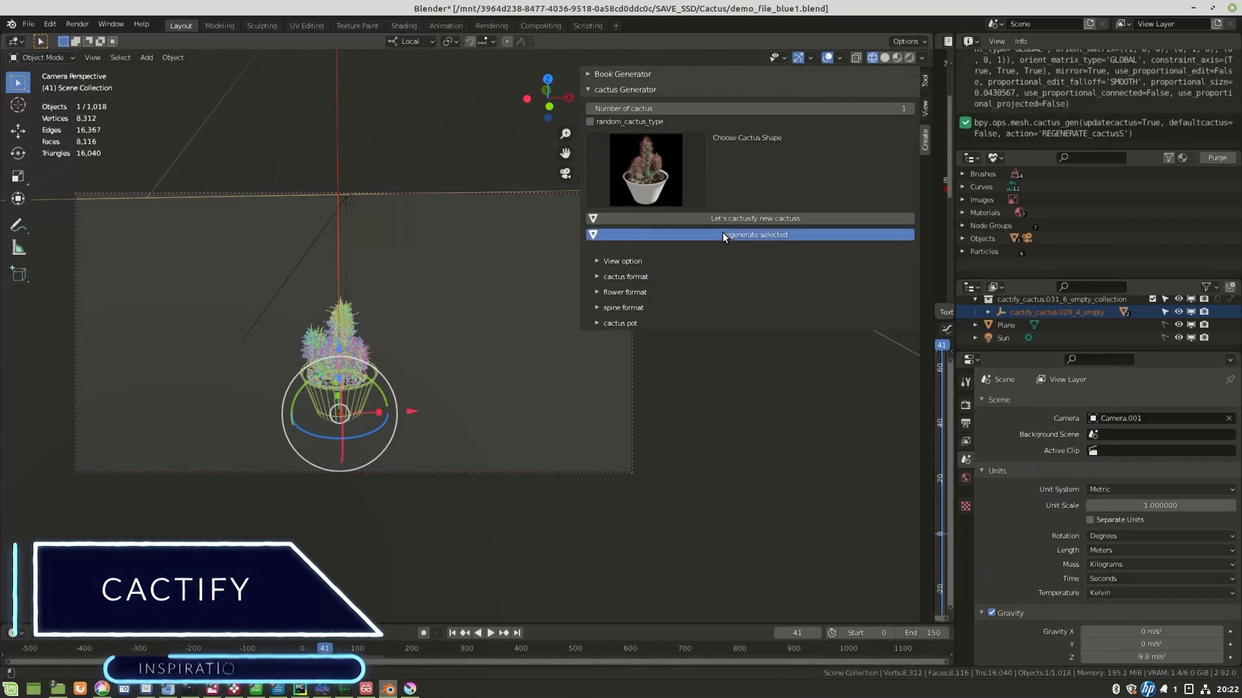
pyautogui.click(645, 169)
pyautogui.click(879, 437)
pyautogui.click(711, 234)
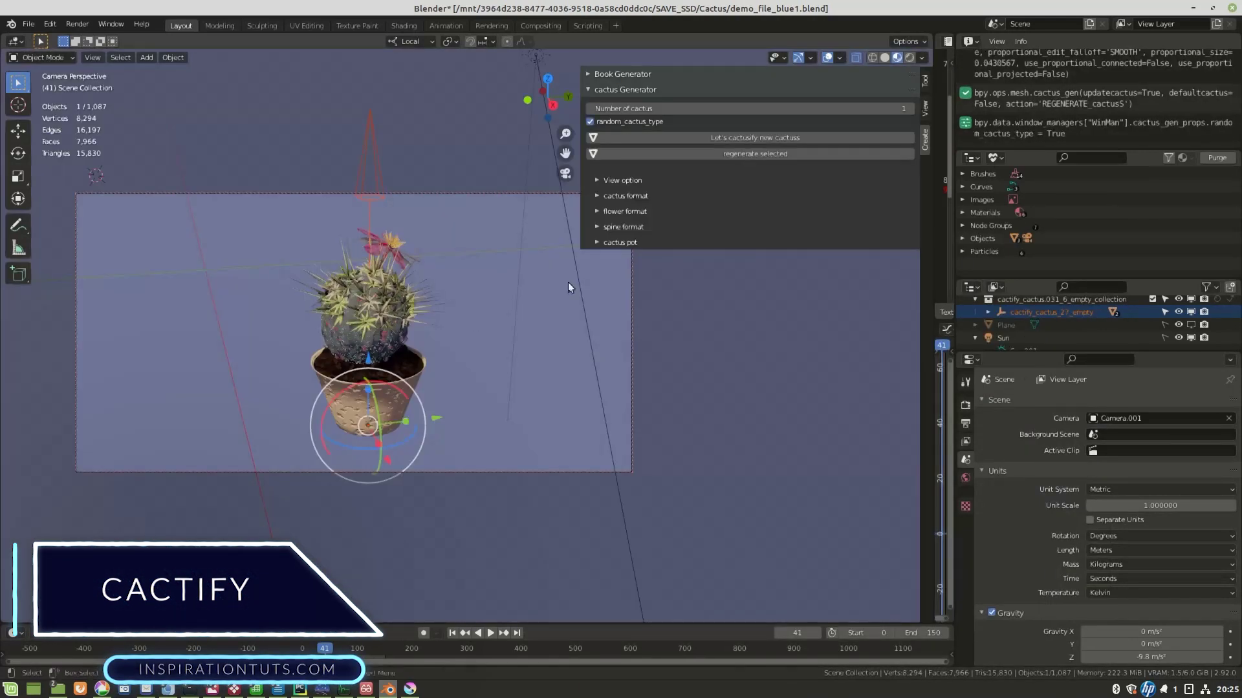
# - Regenerate the selected cactus three times with the random cactus type enabled
pyautogui.click(701, 156)
pyautogui.click(701, 155)
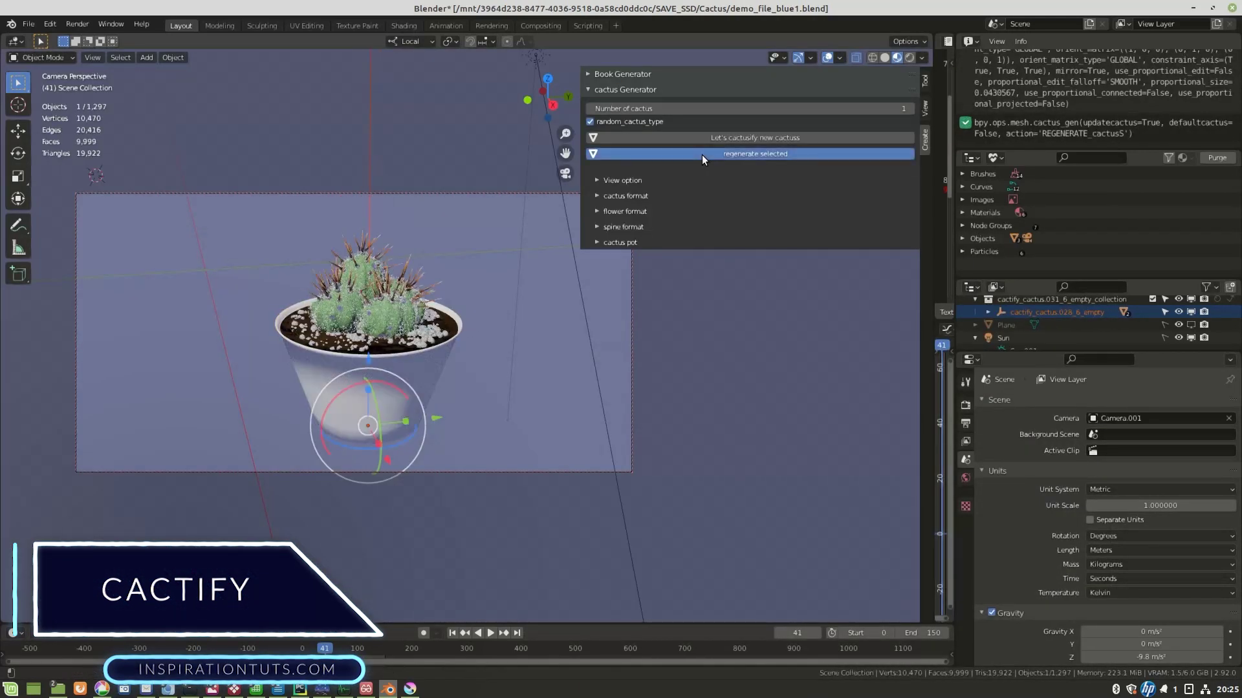
pyautogui.click(701, 155)
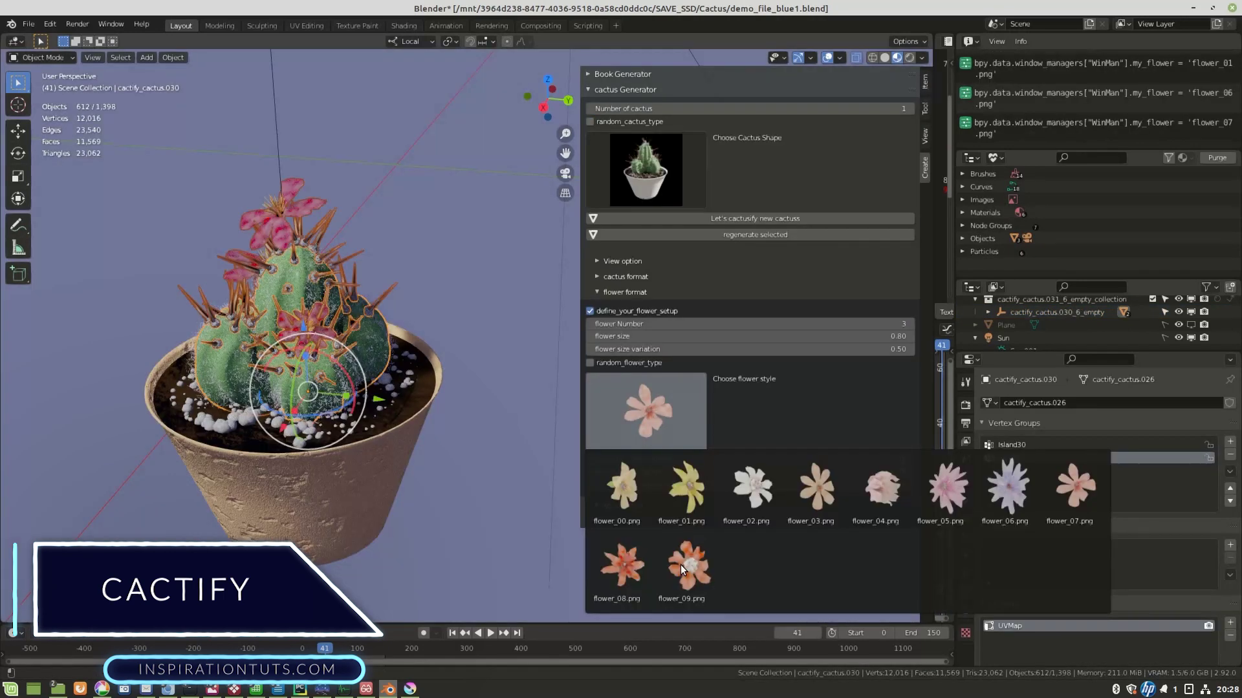
# - Apply the flower styles flower_09 and flower_01 to the potted cactus
pyautogui.click(680, 565)
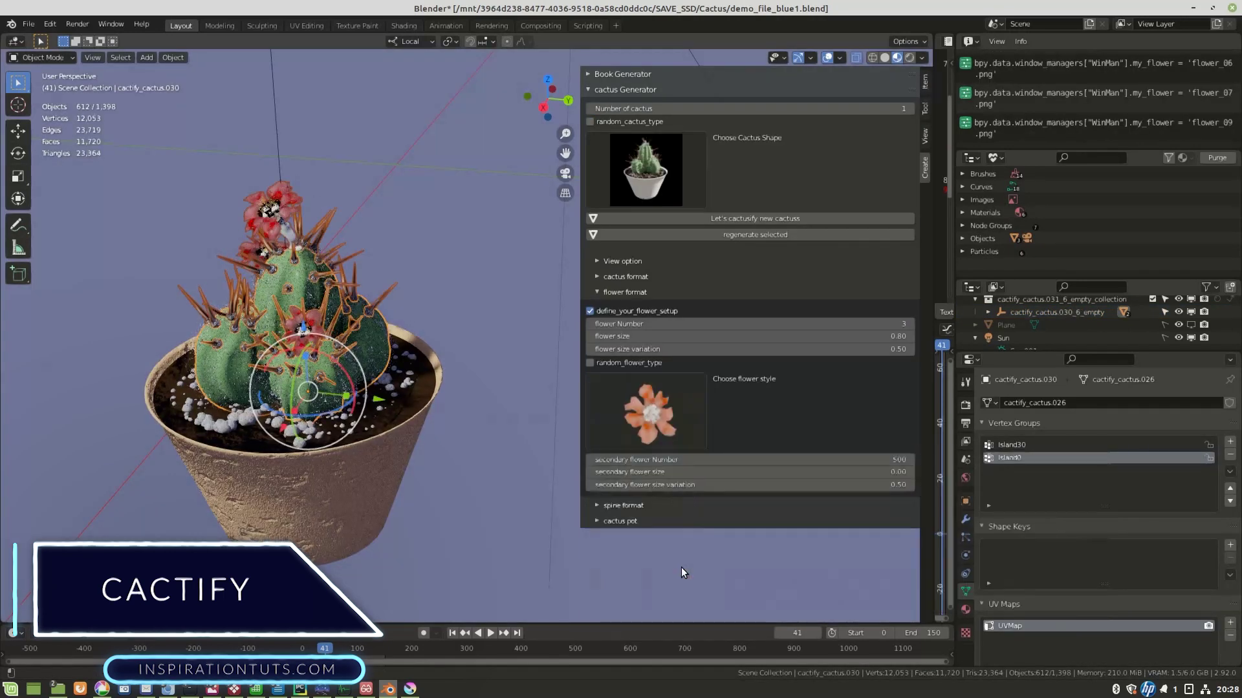
pyautogui.click(702, 445)
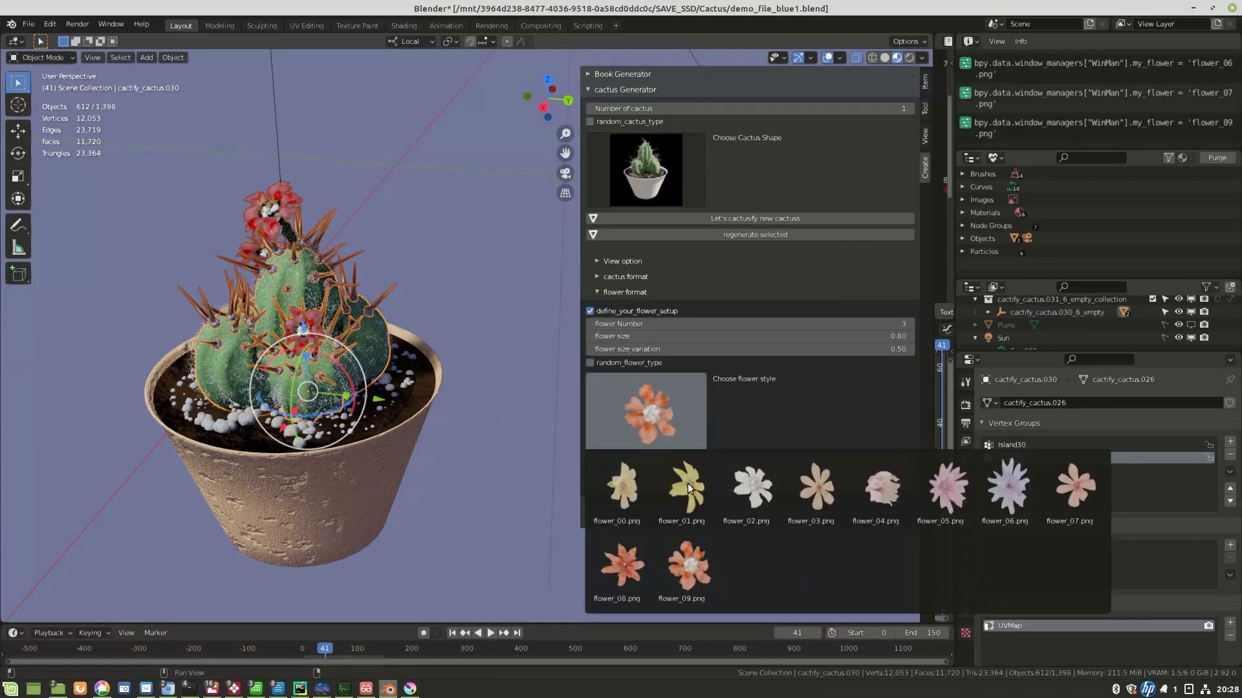
pyautogui.click(688, 483)
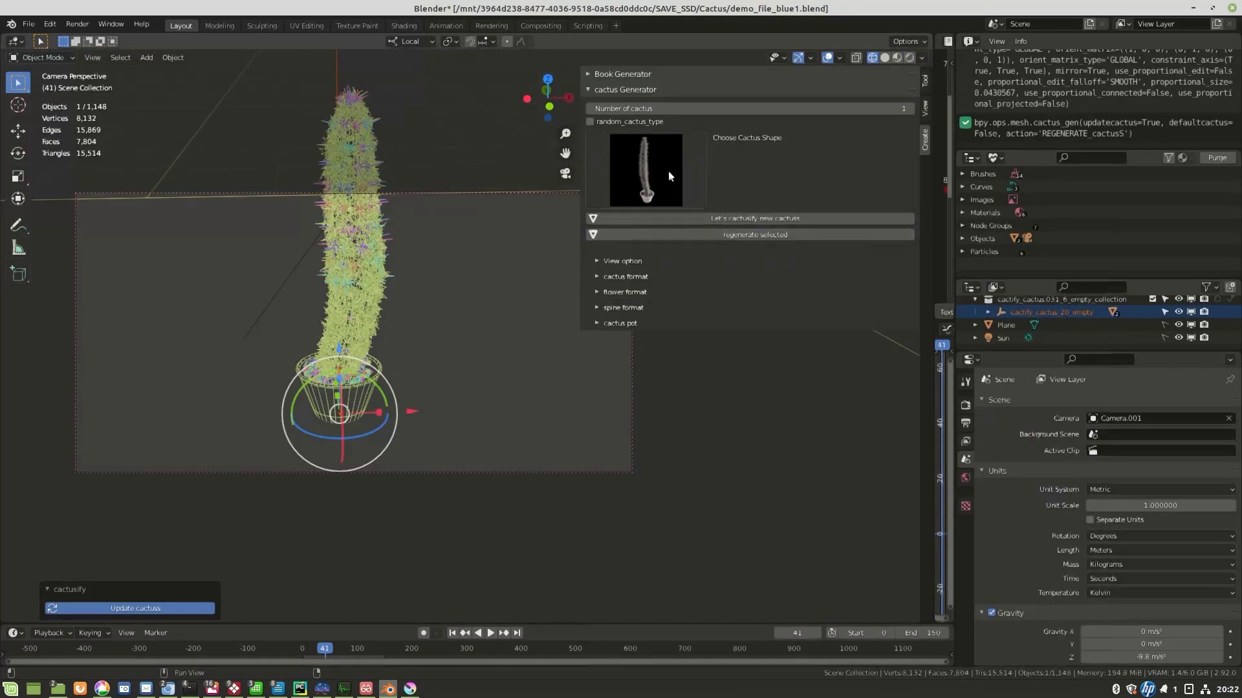
# - Choose cactus shape 29.png and regenerate the selected cactus several times for different variations
pyautogui.click(669, 171)
pyautogui.click(942, 487)
pyautogui.click(706, 241)
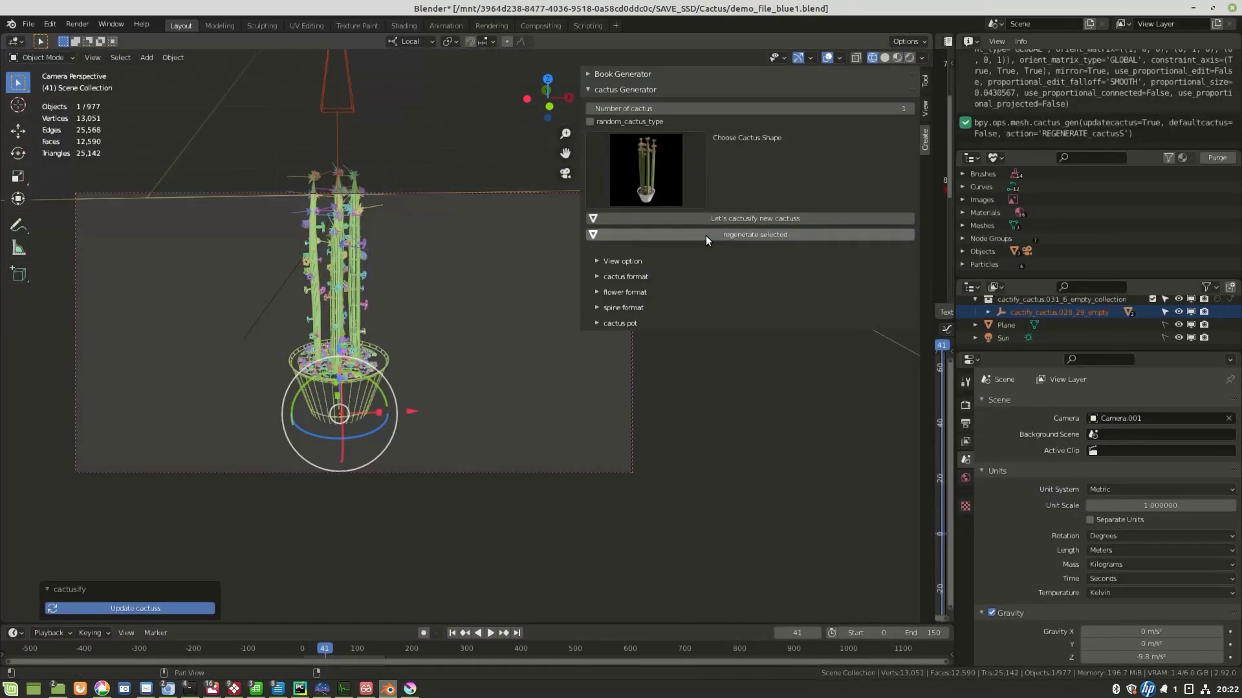
pyautogui.click(705, 236)
pyautogui.click(704, 237)
# - Choose cactus shape 26.png and regenerate the selected cactus
pyautogui.click(666, 176)
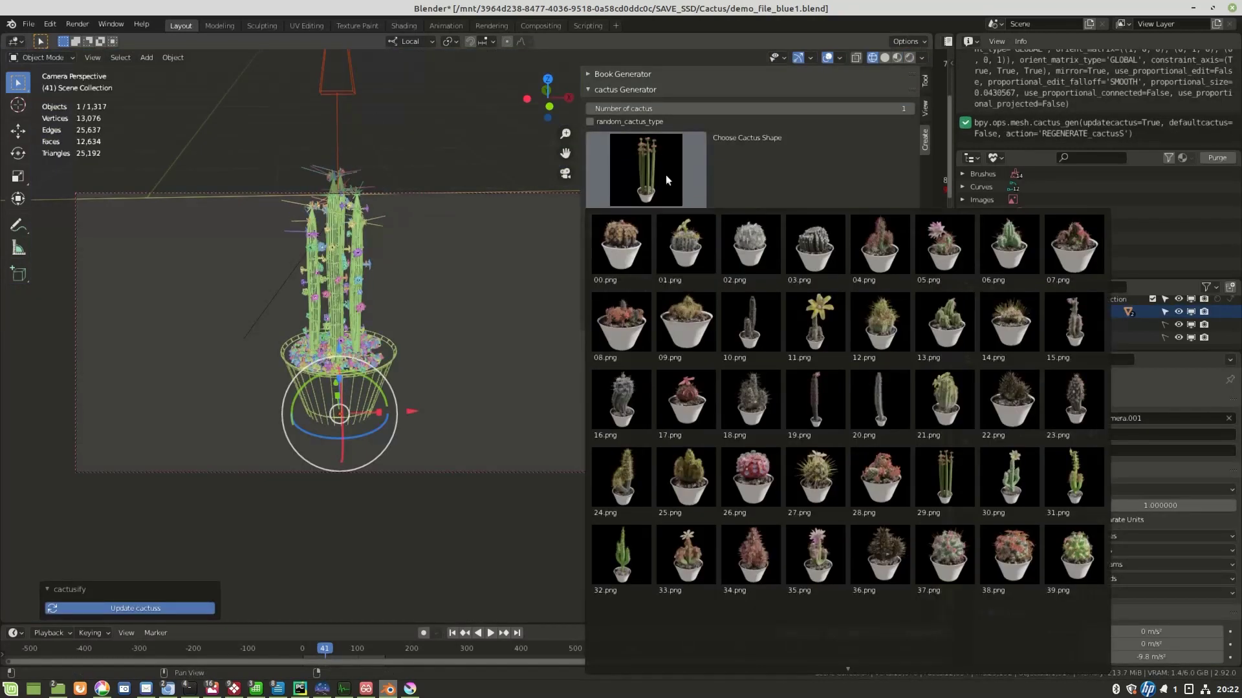
pyautogui.click(763, 470)
pyautogui.click(692, 234)
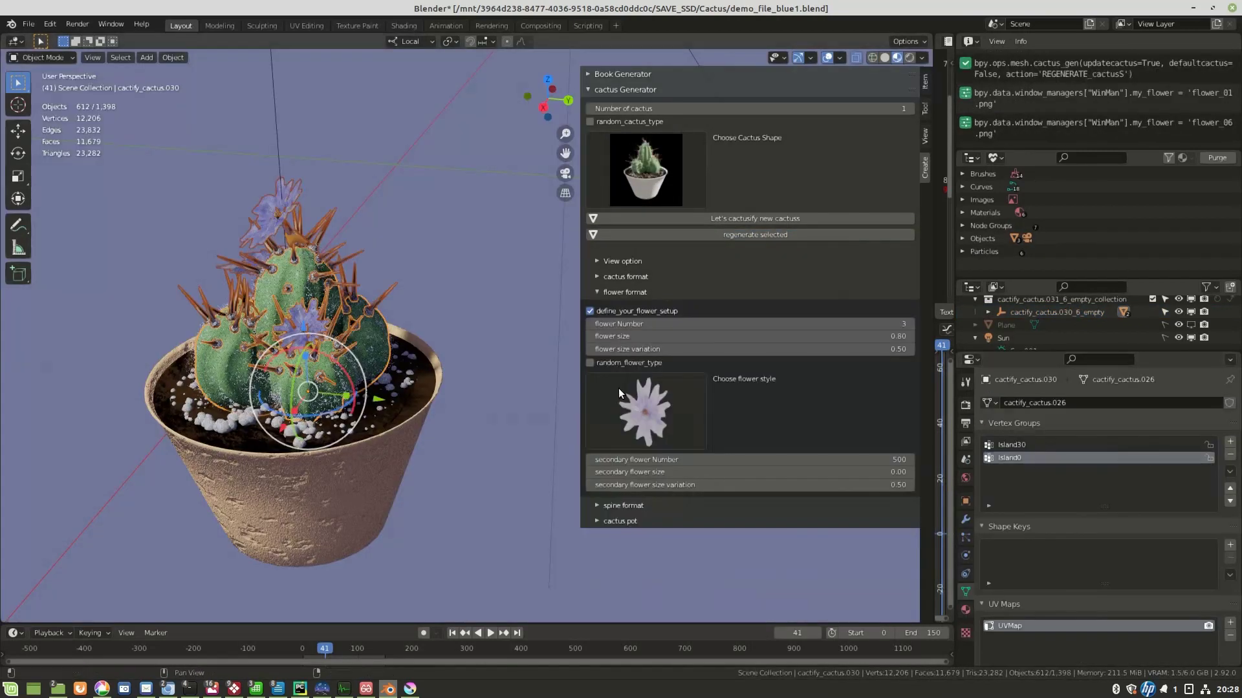
# - Set the cactus flower style to flower_07 and pick a further flower style from the choices
pyautogui.click(619, 388)
pyautogui.click(1076, 493)
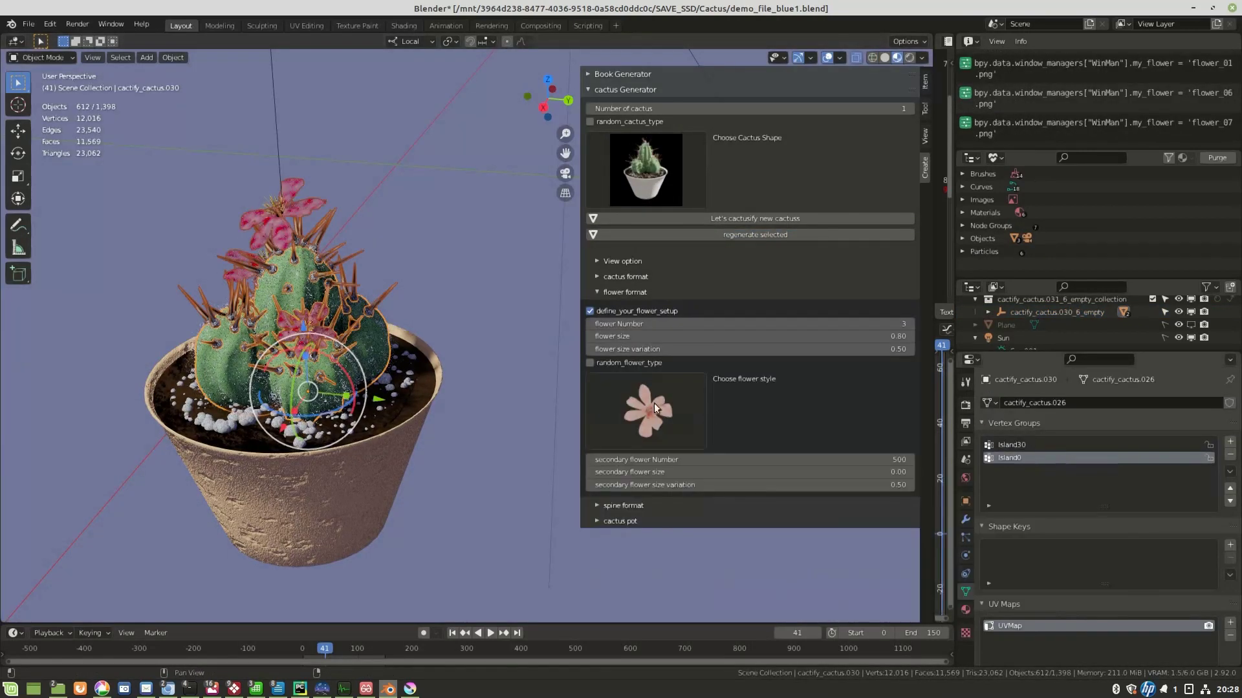
pyautogui.click(703, 436)
pyautogui.click(639, 488)
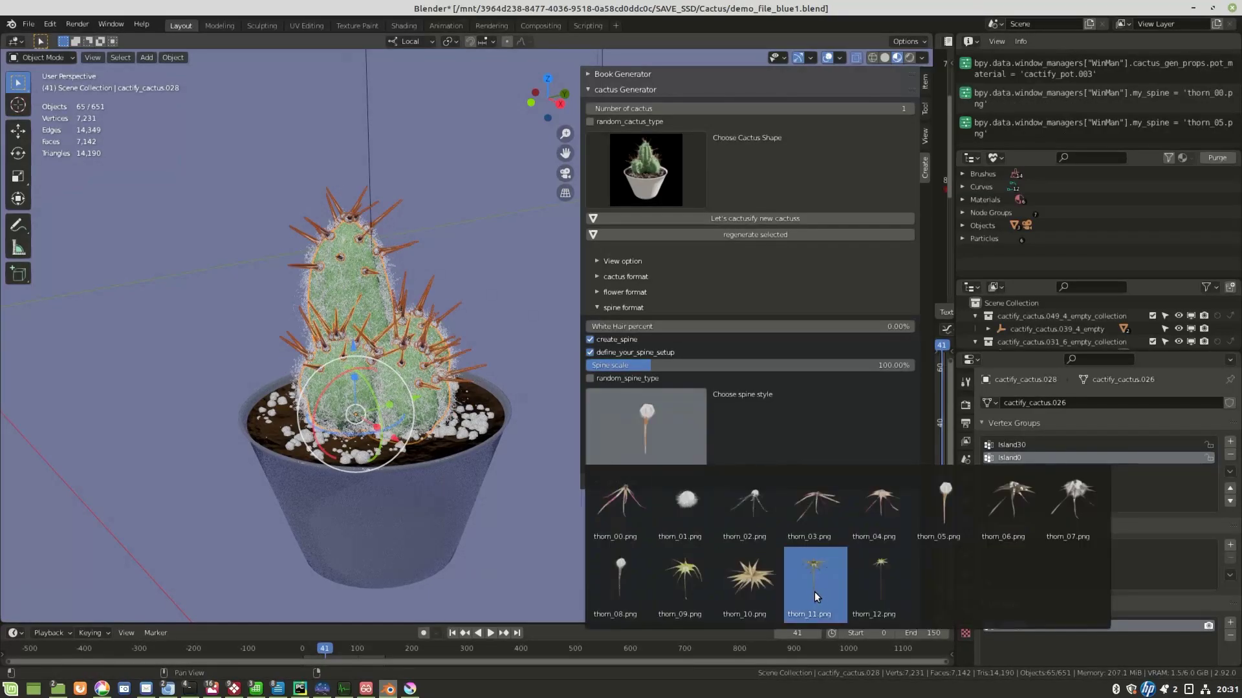
# - Apply the spine styles thorn_11, thorn_12 and thorn_09 to the cactus one after another
pyautogui.click(814, 592)
pyautogui.click(652, 446)
pyautogui.click(878, 595)
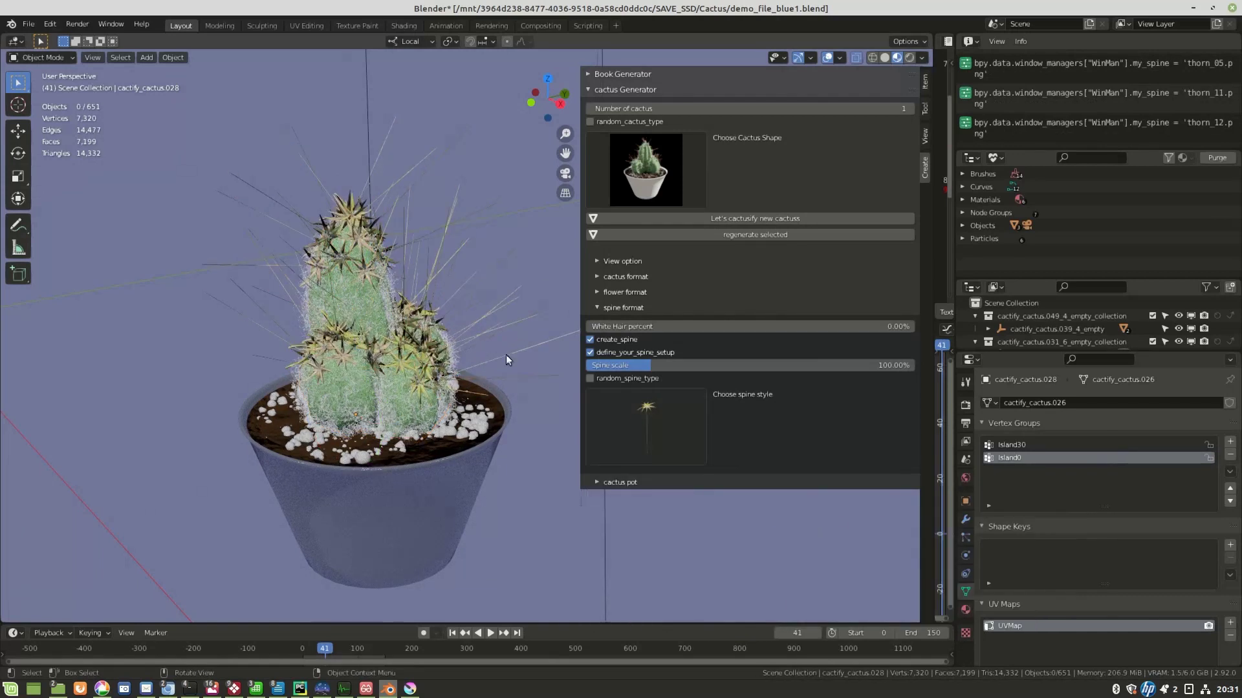
pyautogui.moveTo(505, 360); pyautogui.dragTo(475, 365, button='middle')
pyautogui.click(646, 430)
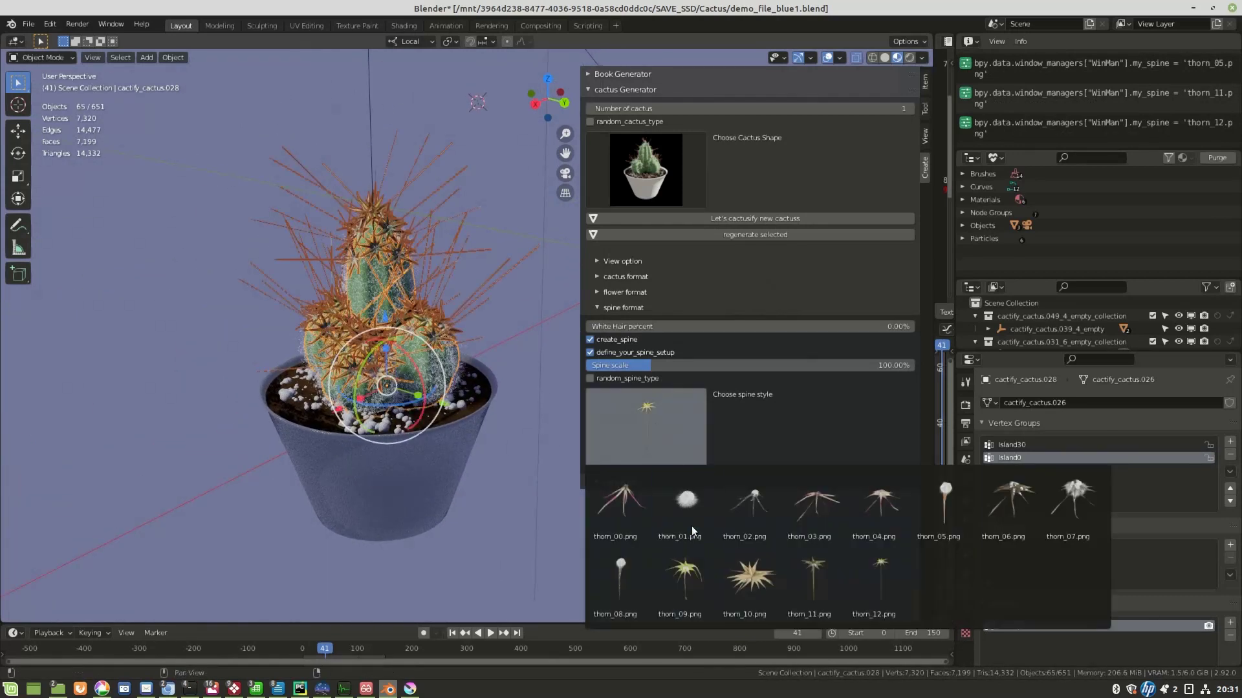
pyautogui.click(533, 444)
pyautogui.click(467, 402)
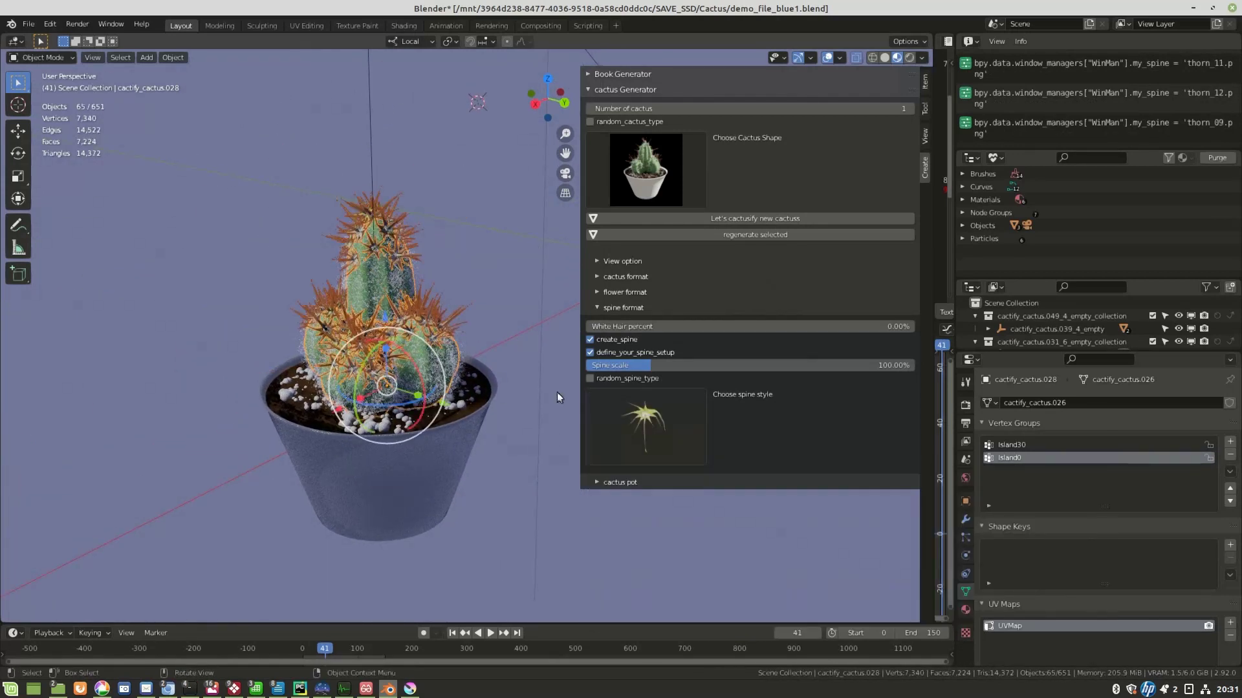
# - Set the cactus's White Hair percent to 296.08% in the spine format settings and inspect the hairy cactus
pyautogui.click(595, 309)
pyautogui.click(596, 278)
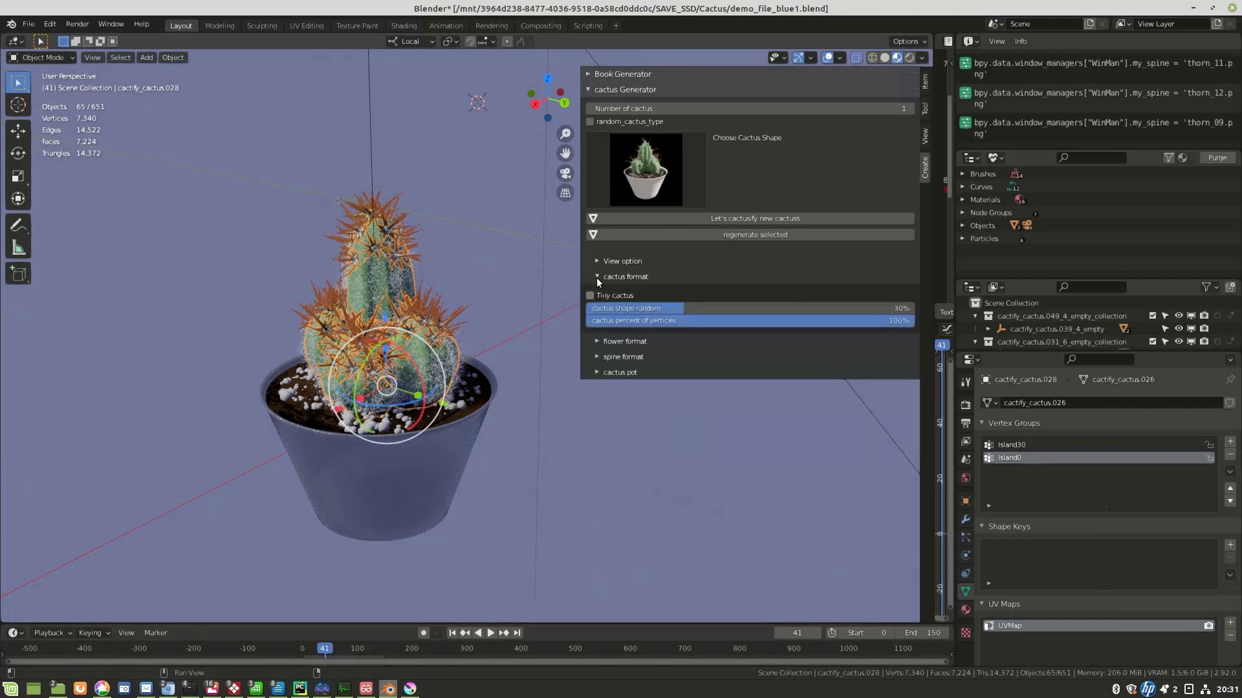
pyautogui.click(597, 278)
pyautogui.click(596, 309)
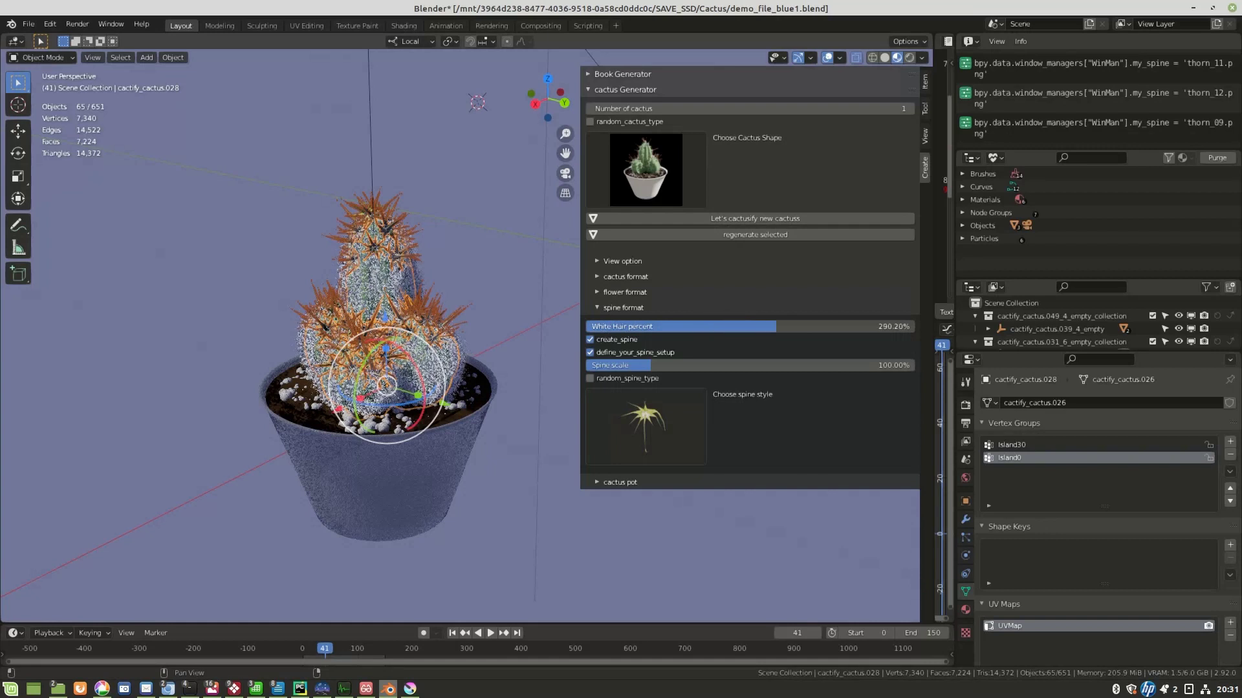
pyautogui.moveTo(775, 327); pyautogui.dragTo(779, 326)
pyautogui.moveTo(556, 362); pyautogui.dragTo(448, 352, button='middle')
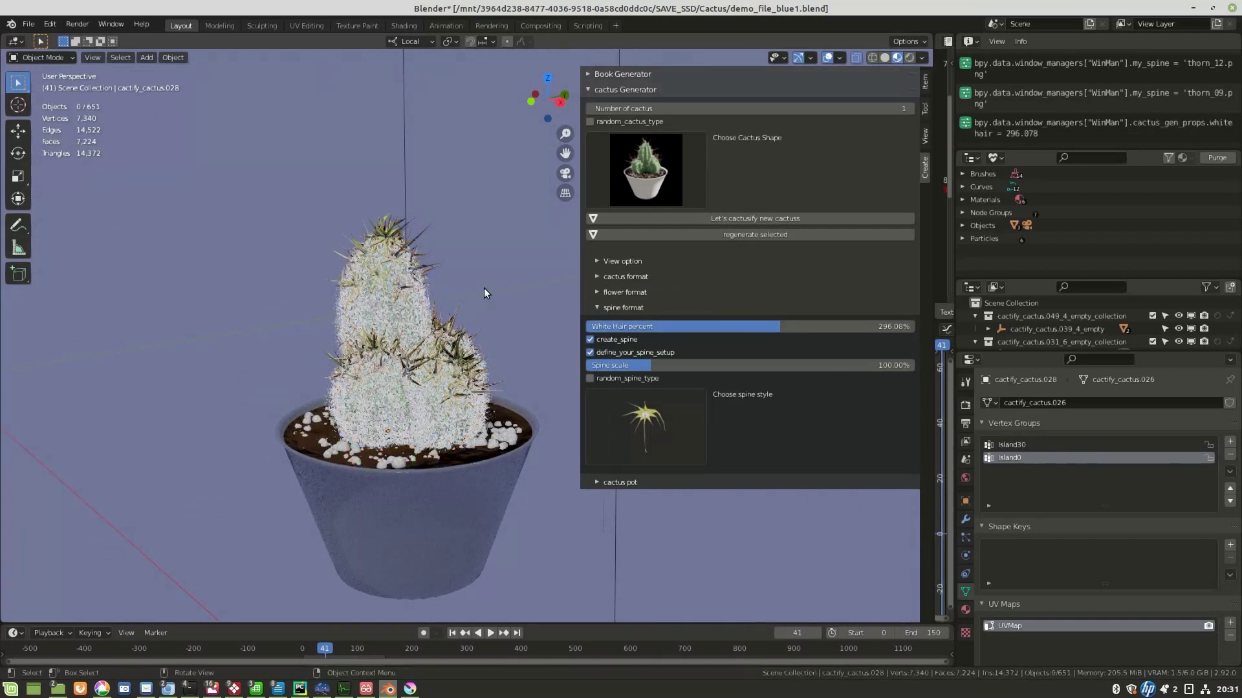
pyautogui.moveTo(484, 288); pyautogui.dragTo(432, 357, button='middle')
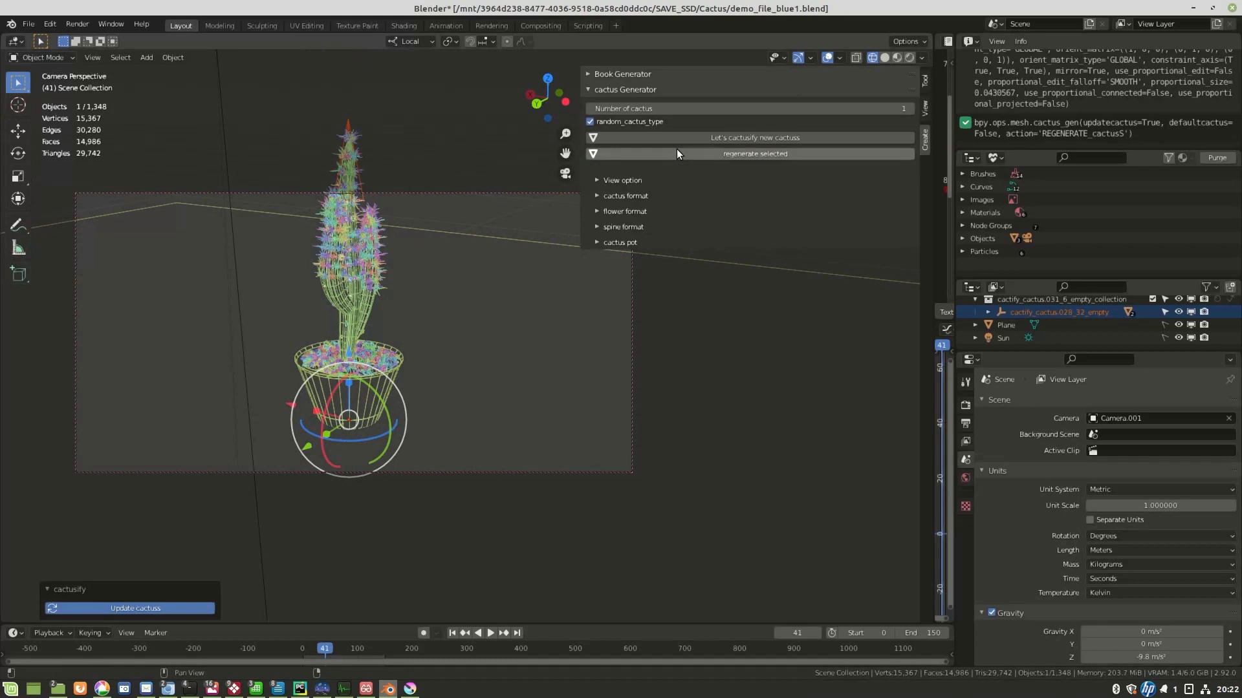
# - Regenerate the selected cactus repeatedly with the random cactus type for a series of different plants
pyautogui.click(677, 153)
pyautogui.click(677, 154)
pyautogui.click(677, 153)
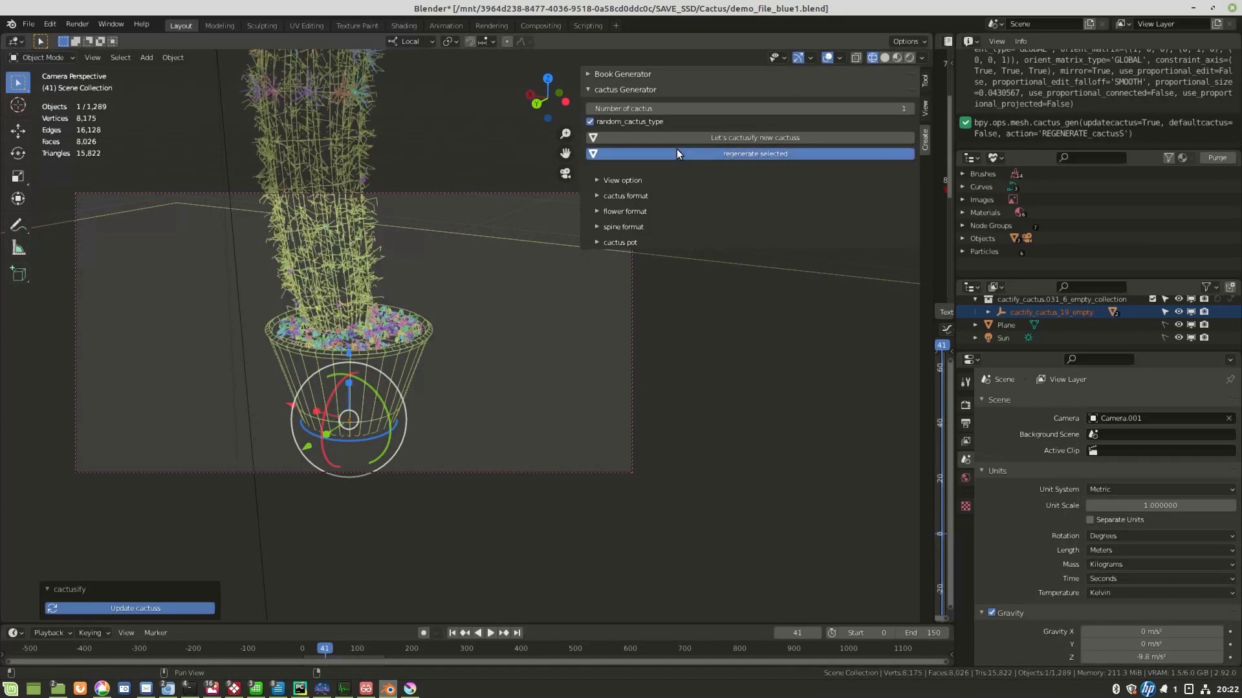
pyautogui.click(677, 153)
pyautogui.click(678, 153)
pyautogui.click(677, 153)
pyautogui.click(677, 154)
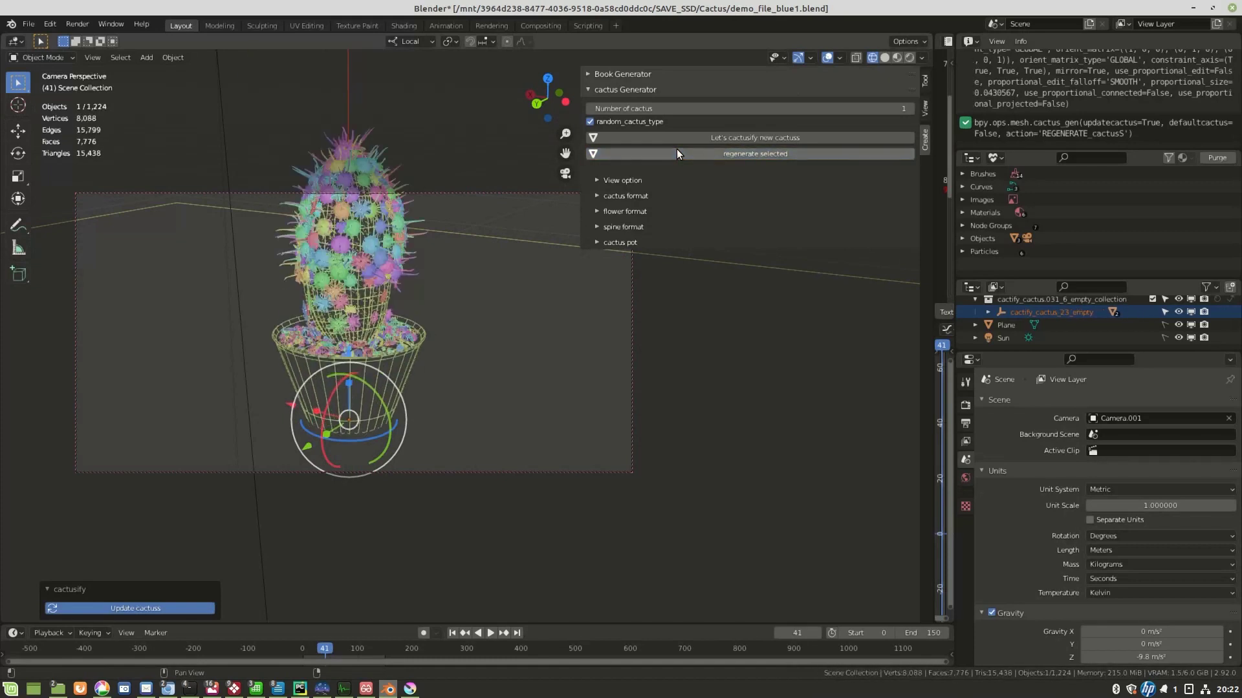
pyautogui.moveTo(514, 270); pyautogui.dragTo(580, 181, button='middle')
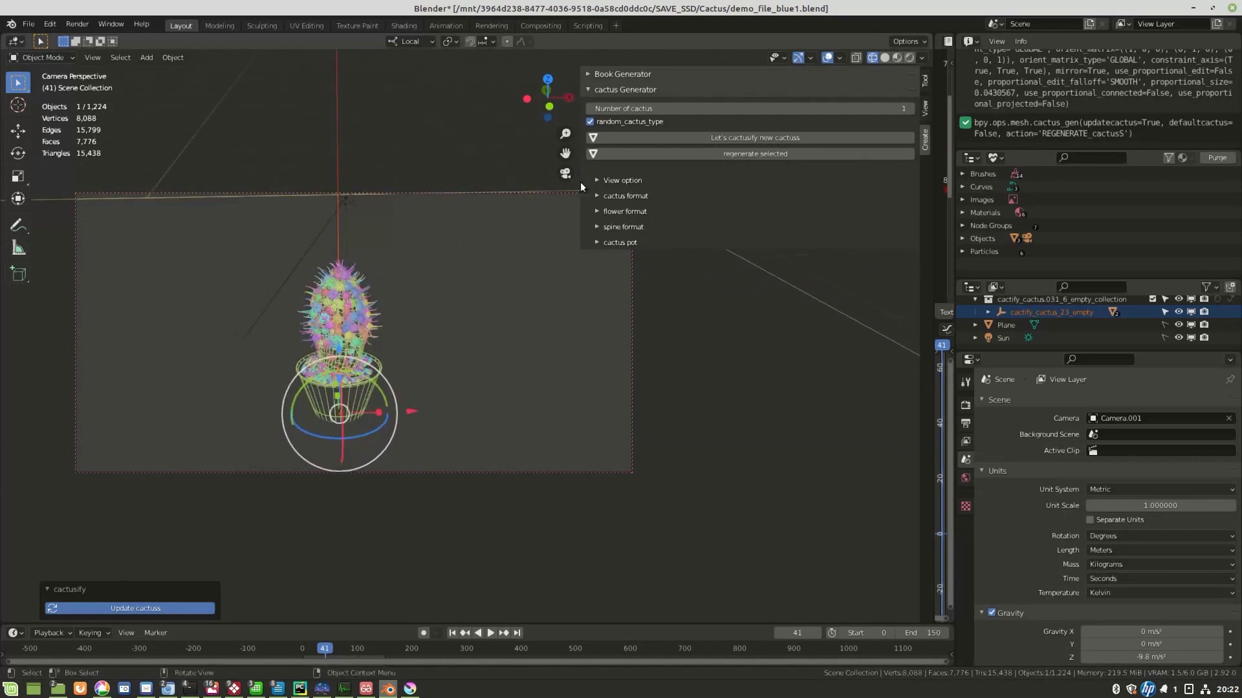
pyautogui.click(653, 153)
# - Turn off the random cactus type, choose a specific cactus shape and regenerate the selected cactus twice
pyautogui.click(591, 122)
pyautogui.click(645, 169)
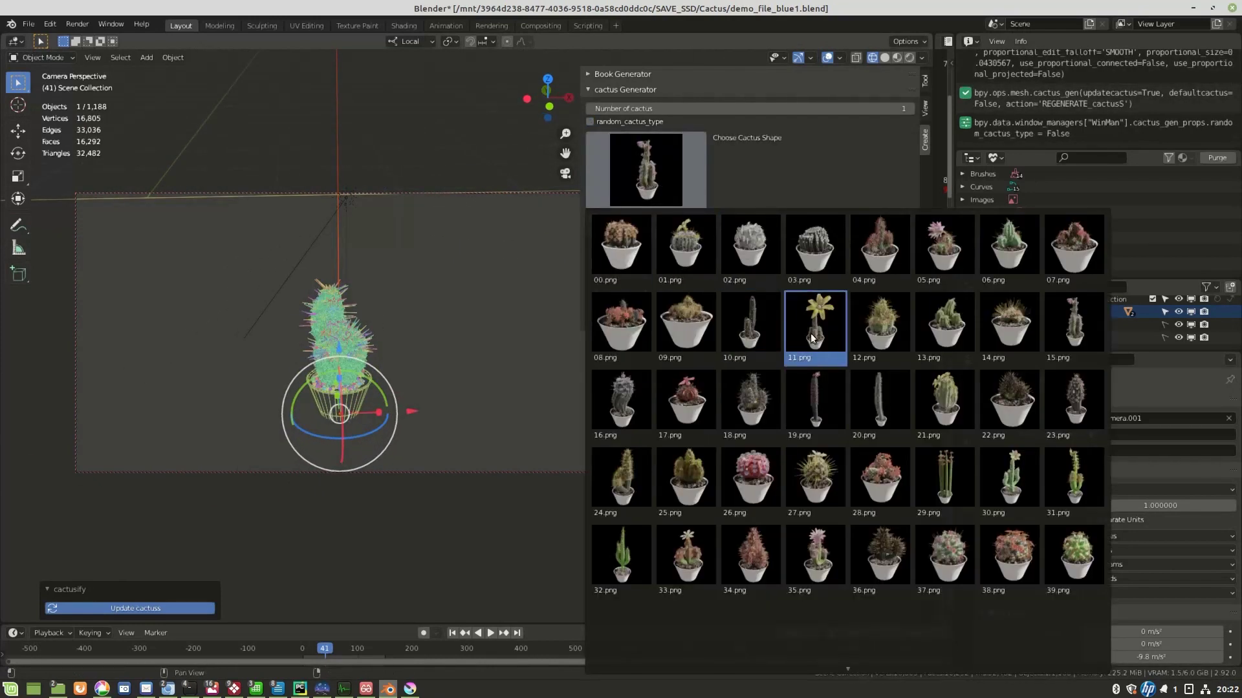
pyautogui.click(810, 332)
pyautogui.click(724, 232)
pyautogui.click(723, 231)
# - Choose cactus shape 20.png and regenerate the selected cactus several times
pyautogui.click(650, 183)
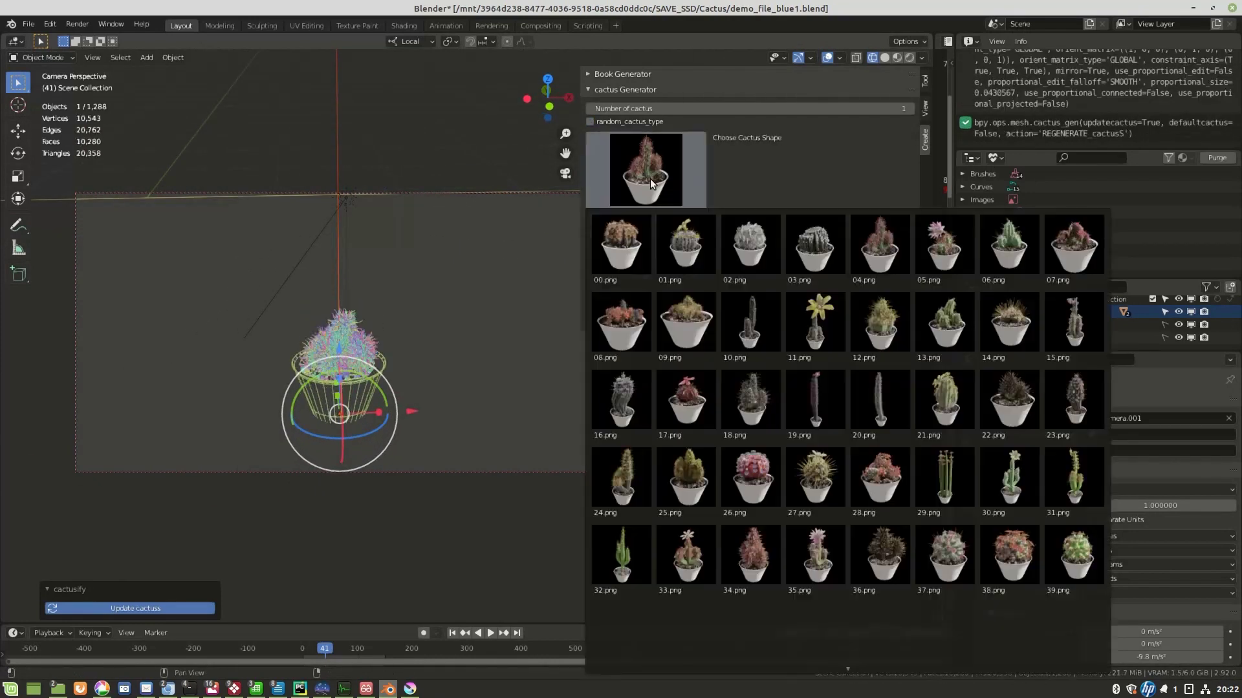
pyautogui.click(880, 398)
pyautogui.click(711, 234)
pyautogui.click(711, 234)
pyautogui.click(711, 235)
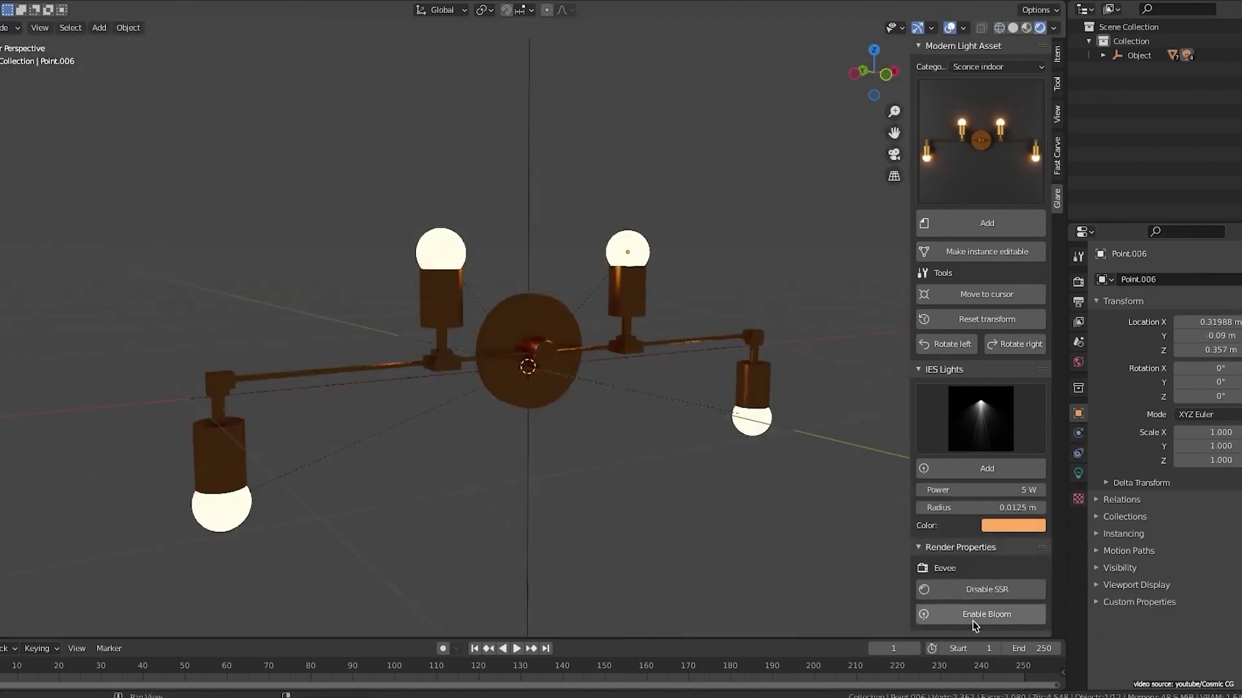
# - Adjust the IES light's settings and add another Sconce indoor light from the Modern Light Asset library
pyautogui.moveTo(983, 490); pyautogui.dragTo(1014, 535)
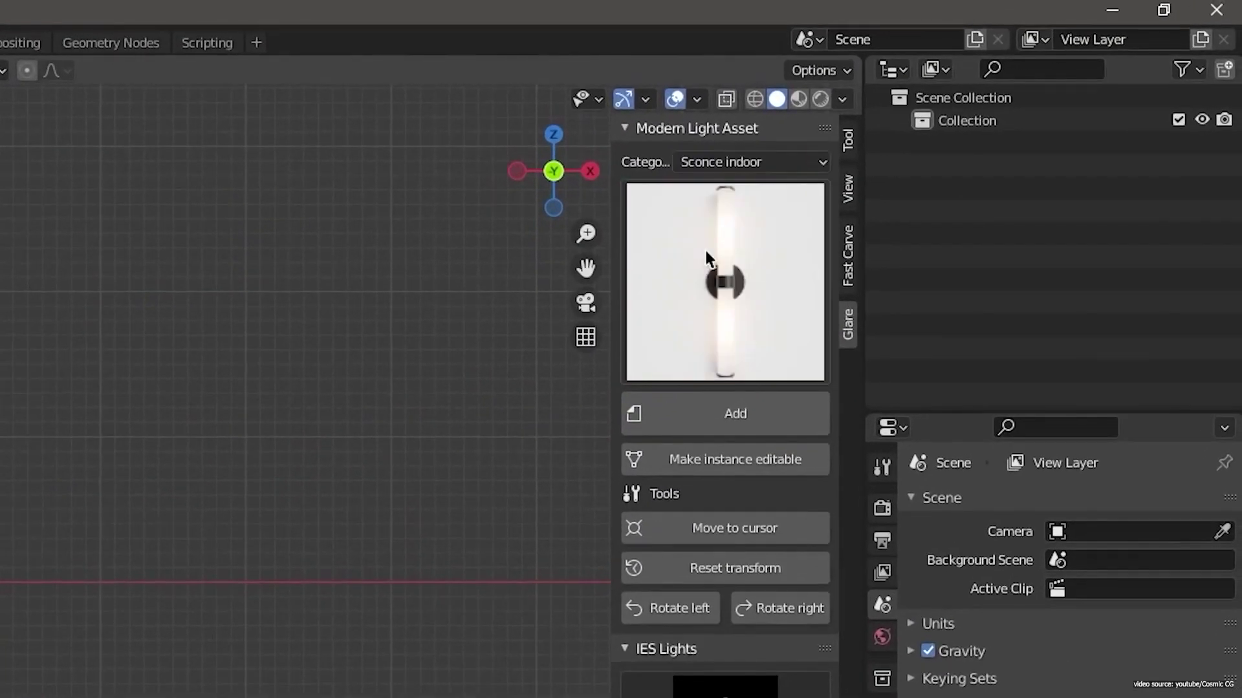
pyautogui.click(705, 250)
pyautogui.click(383, 580)
pyautogui.click(754, 396)
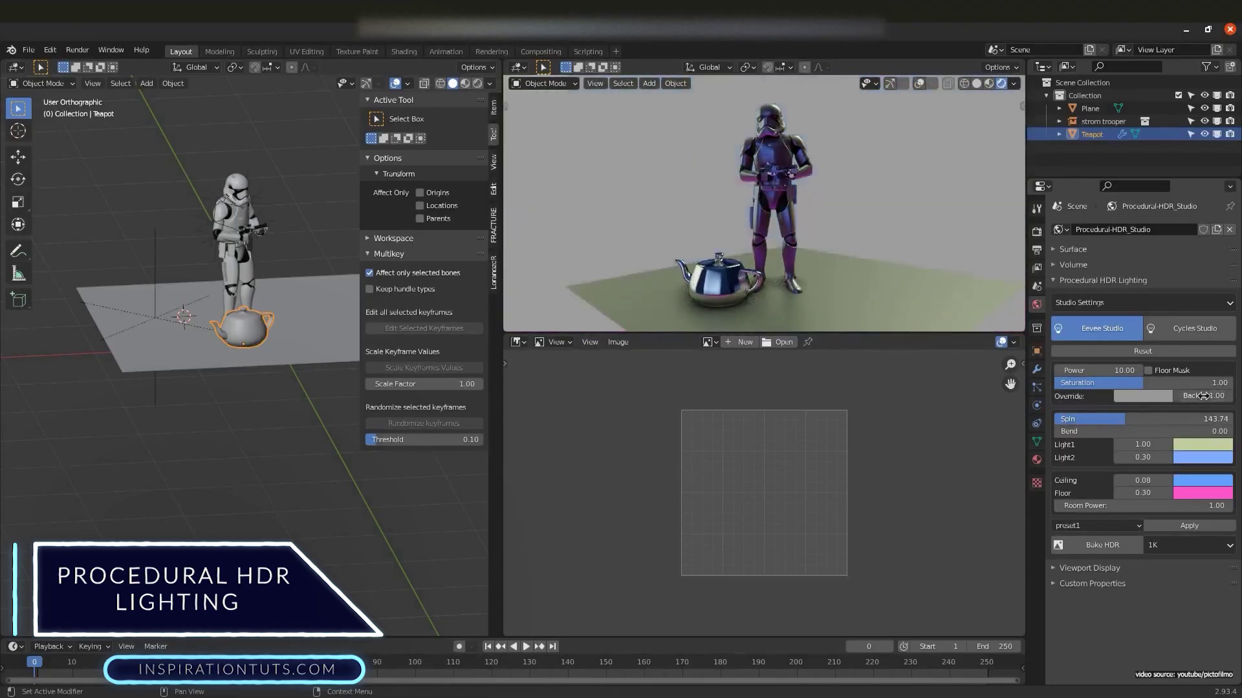
# - Set the studio lighting's spin to 50.50 and bend to 40.14, and switch to Cycles Studio and back to Eevee Studio
pyautogui.moveTo(1141, 422); pyautogui.dragTo(1077, 431)
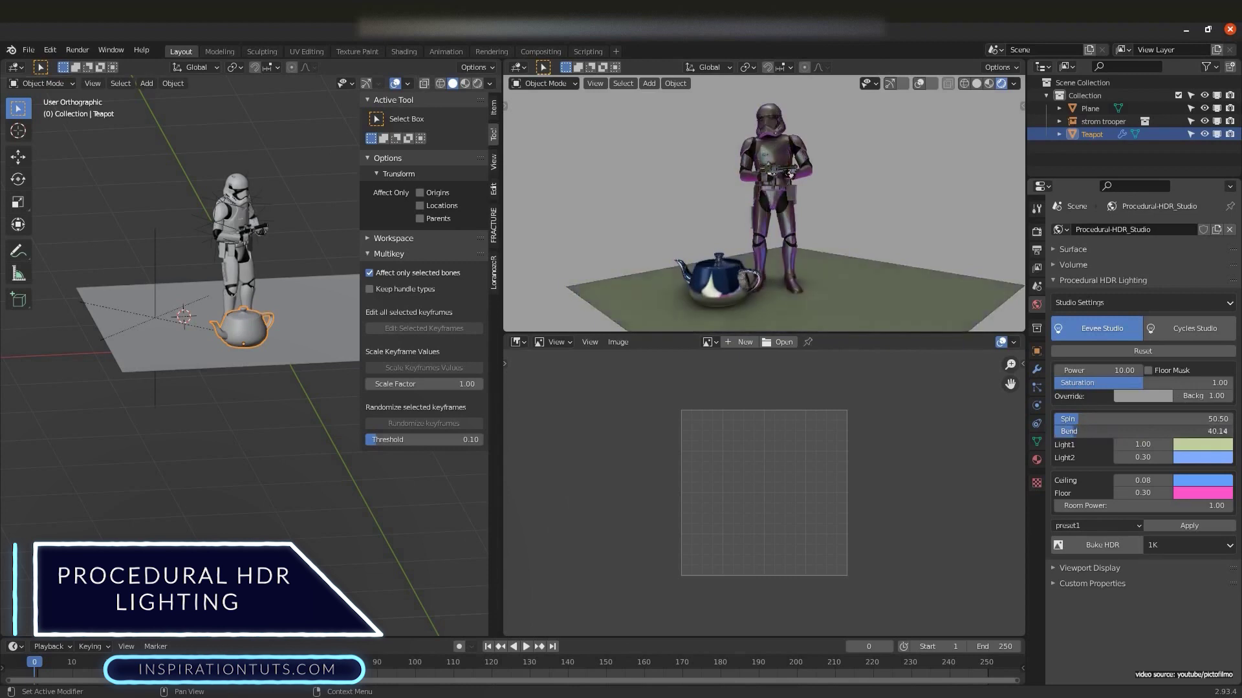
pyautogui.click(1174, 329)
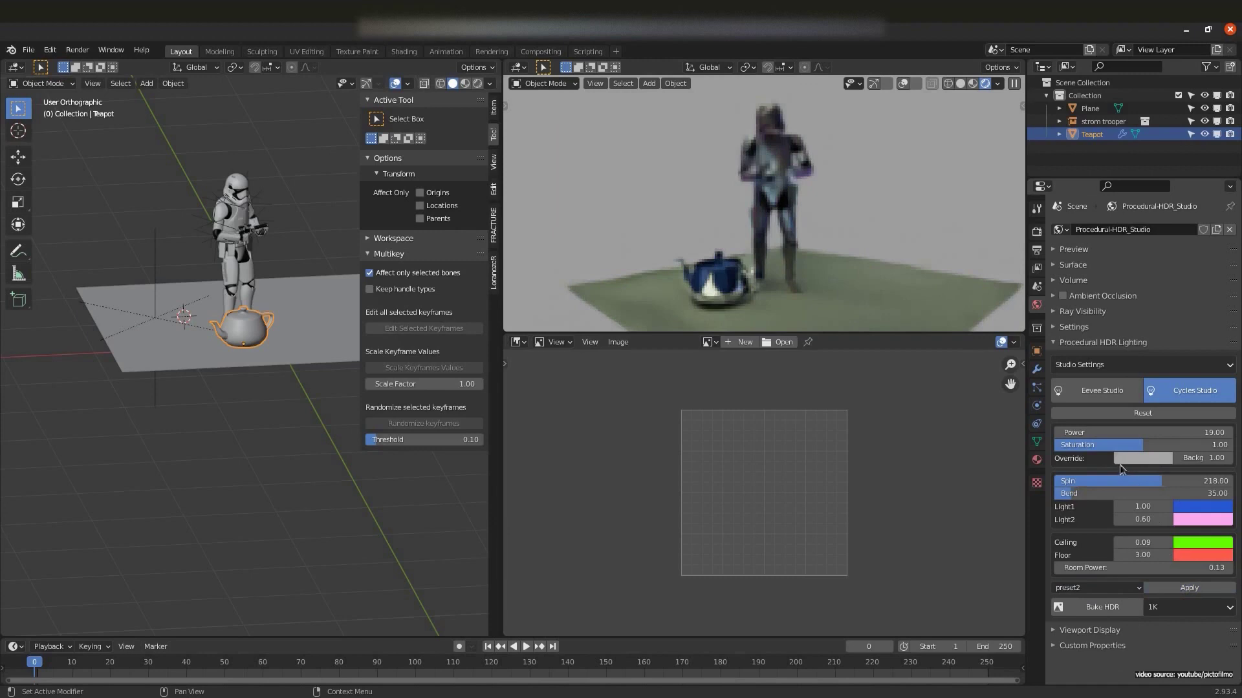
pyautogui.click(1105, 390)
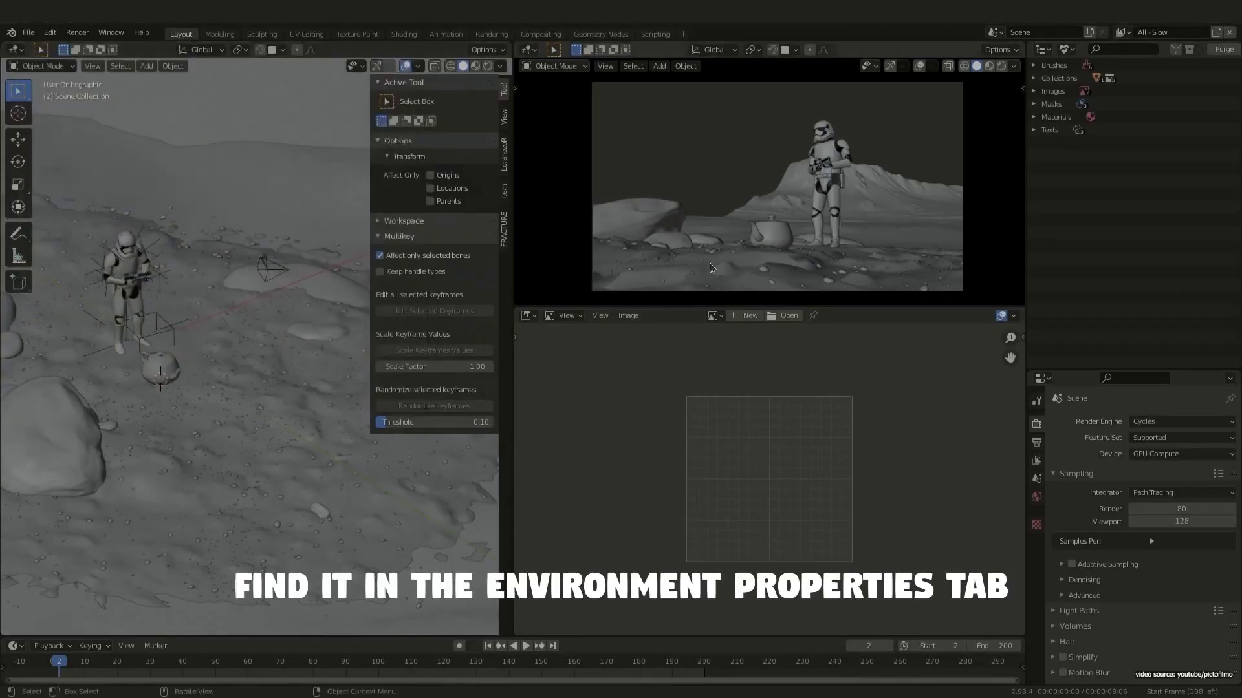
# - Show the world's Procedural HDR Lighting settings, set the camera viewport to rendered shading and enable the Eevee Sky
pyautogui.click(1036, 496)
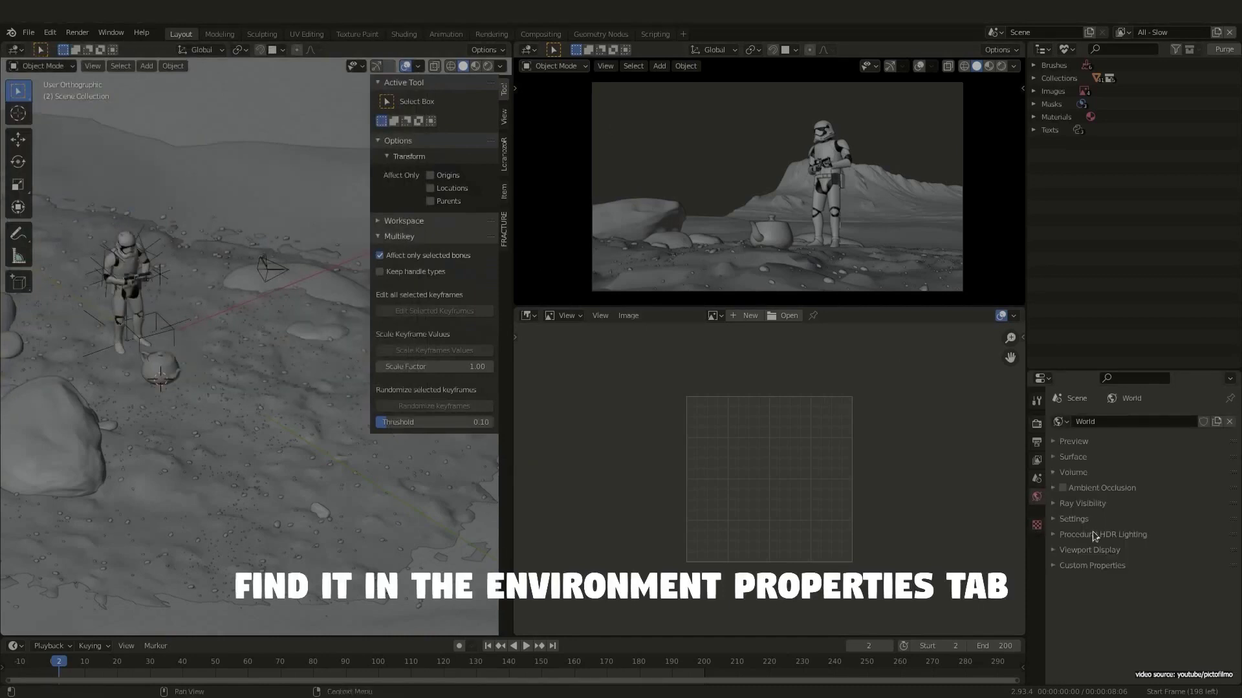
pyautogui.click(1054, 533)
pyautogui.scroll(-4, 1077, 550)
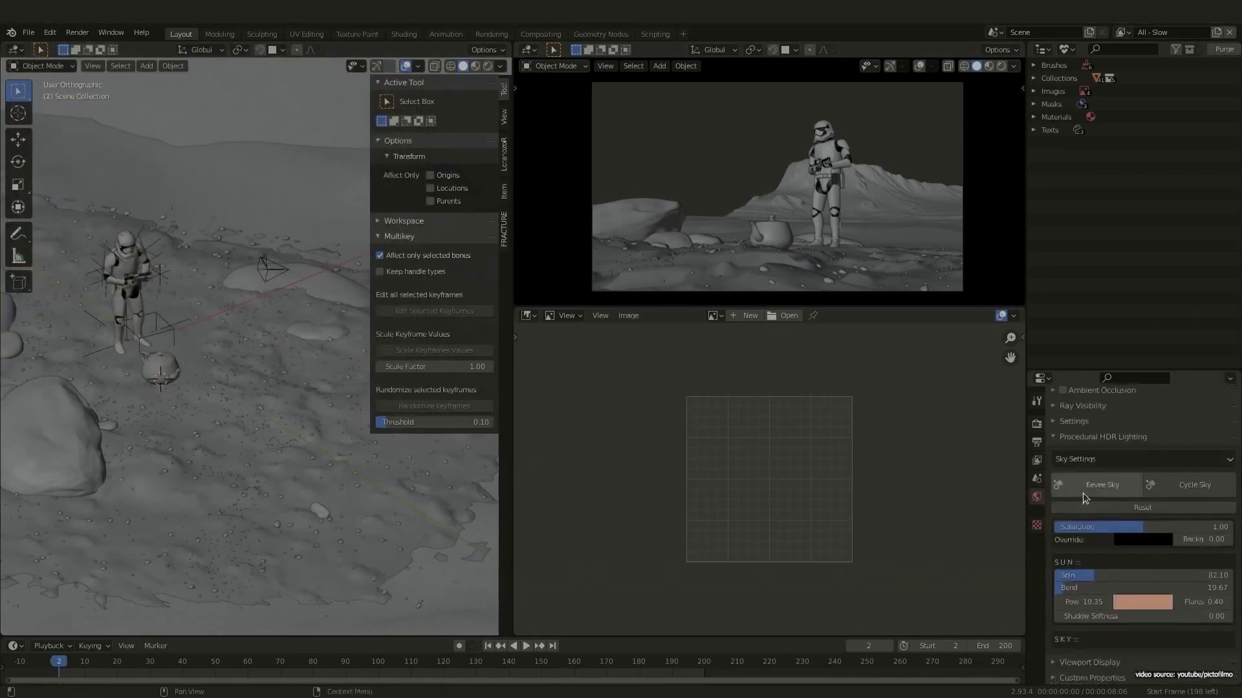
pyautogui.click(1001, 67)
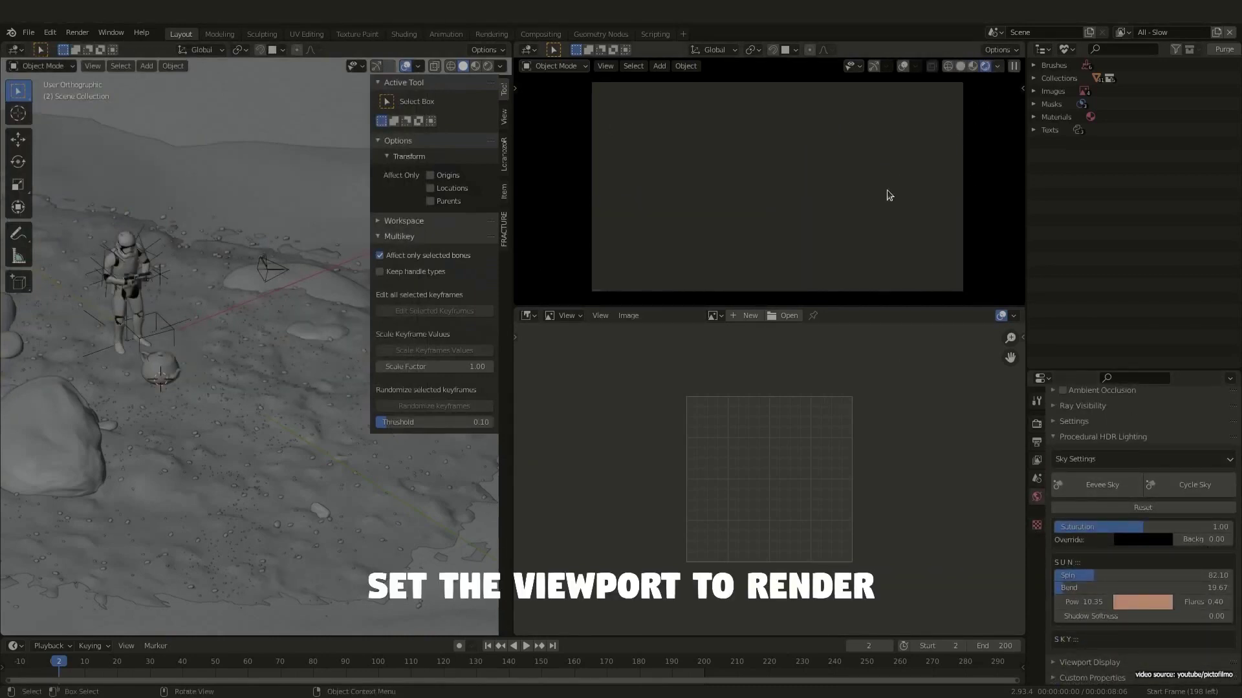
pyautogui.click(1097, 486)
pyautogui.moveTo(1078, 375); pyautogui.dragTo(1086, 199)
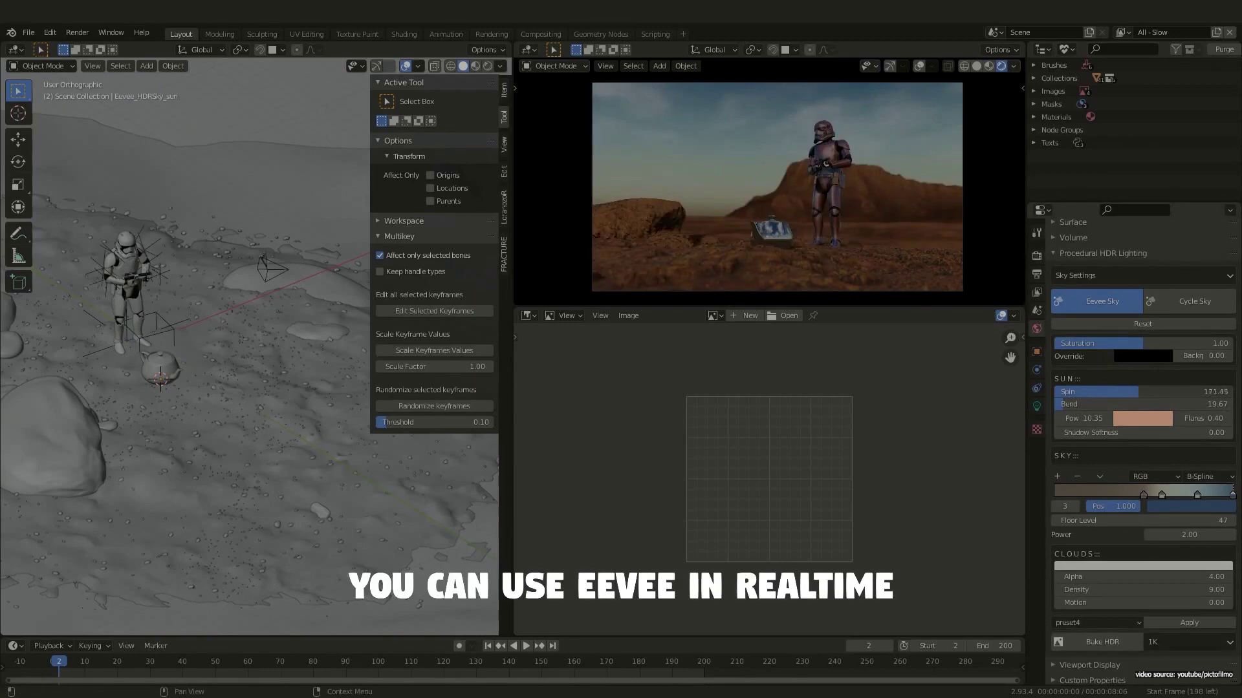
# - Set the Eevee sky's sun spin to 197.35 and bend to 18.37, and recolour sky gradient stop 1 orange-red
pyautogui.moveTo(1168, 392); pyautogui.dragTo(1125, 404)
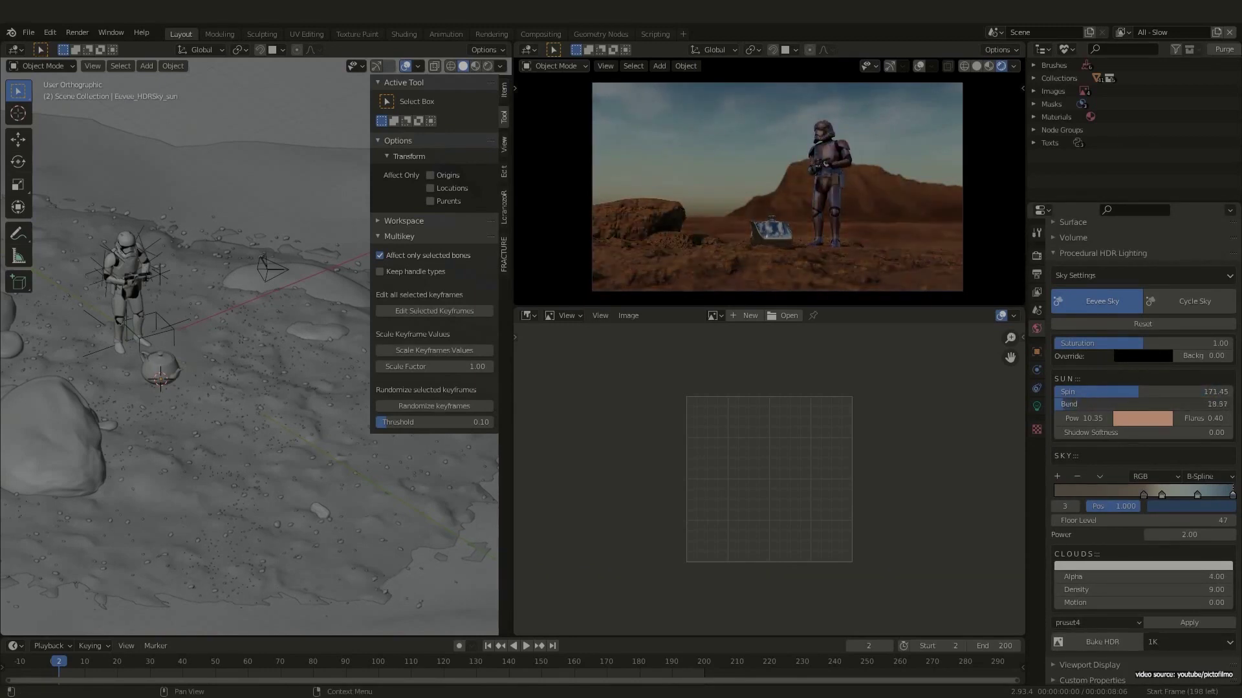
pyautogui.moveTo(1140, 391); pyautogui.dragTo(1157, 392)
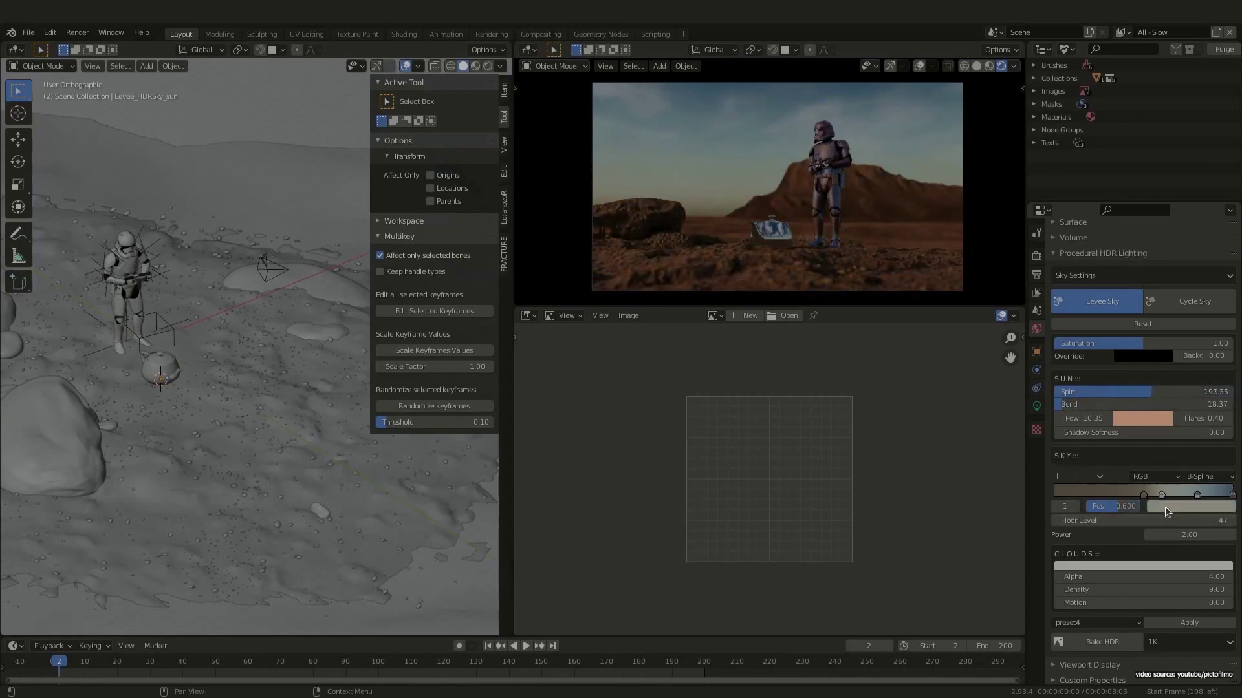
pyautogui.click(1165, 508)
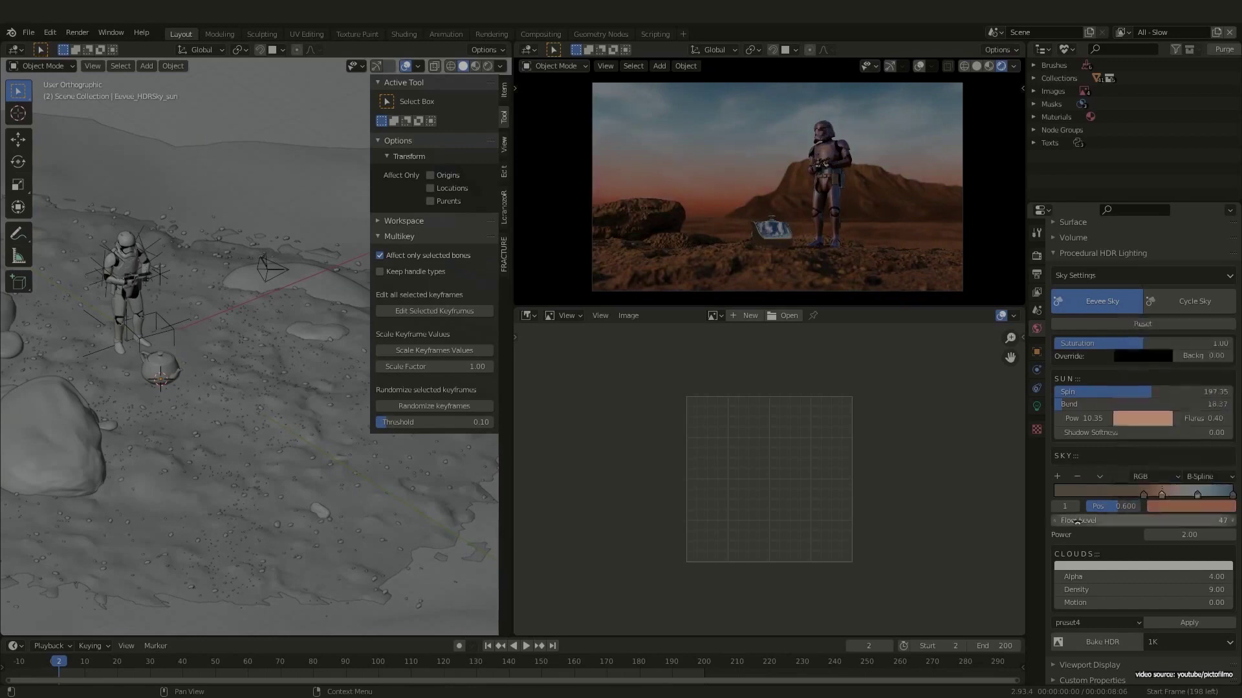
pyautogui.click(1202, 511)
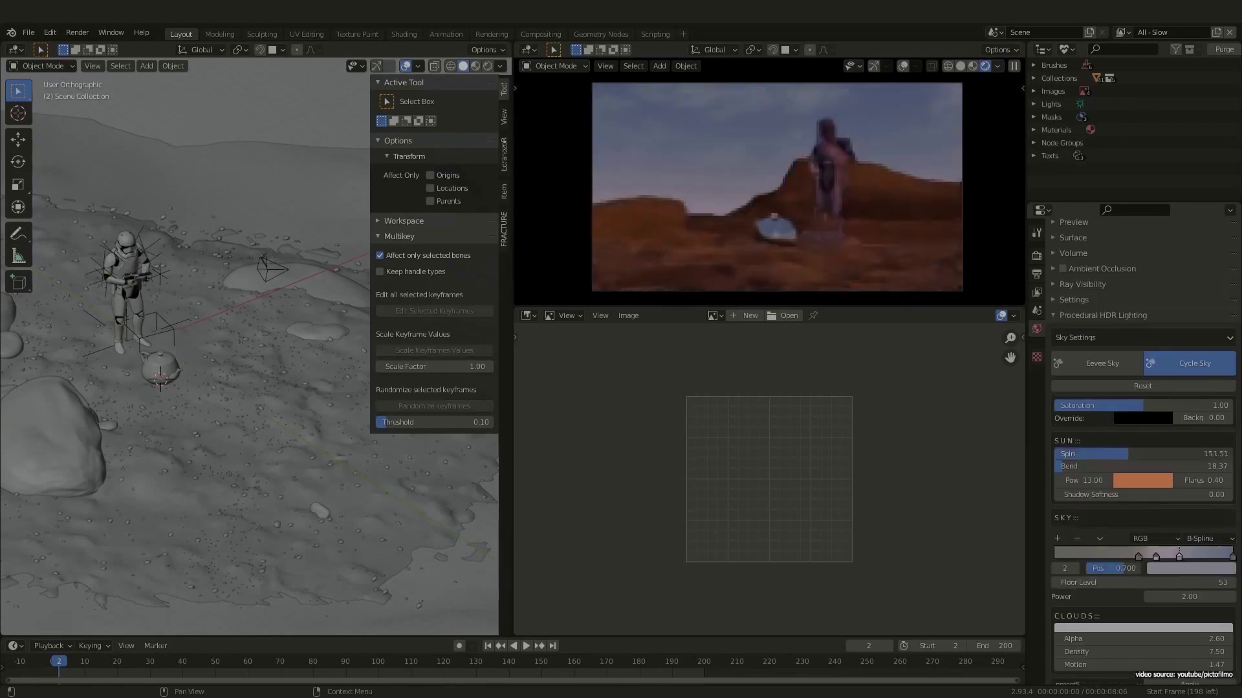
# - Adjust the sky's sun with spin 301.73, flares 0.18, a red colour and softer shadows, and open the colour of gradient stop 2
pyautogui.moveTo(1203, 454); pyautogui.dragTo(1220, 481)
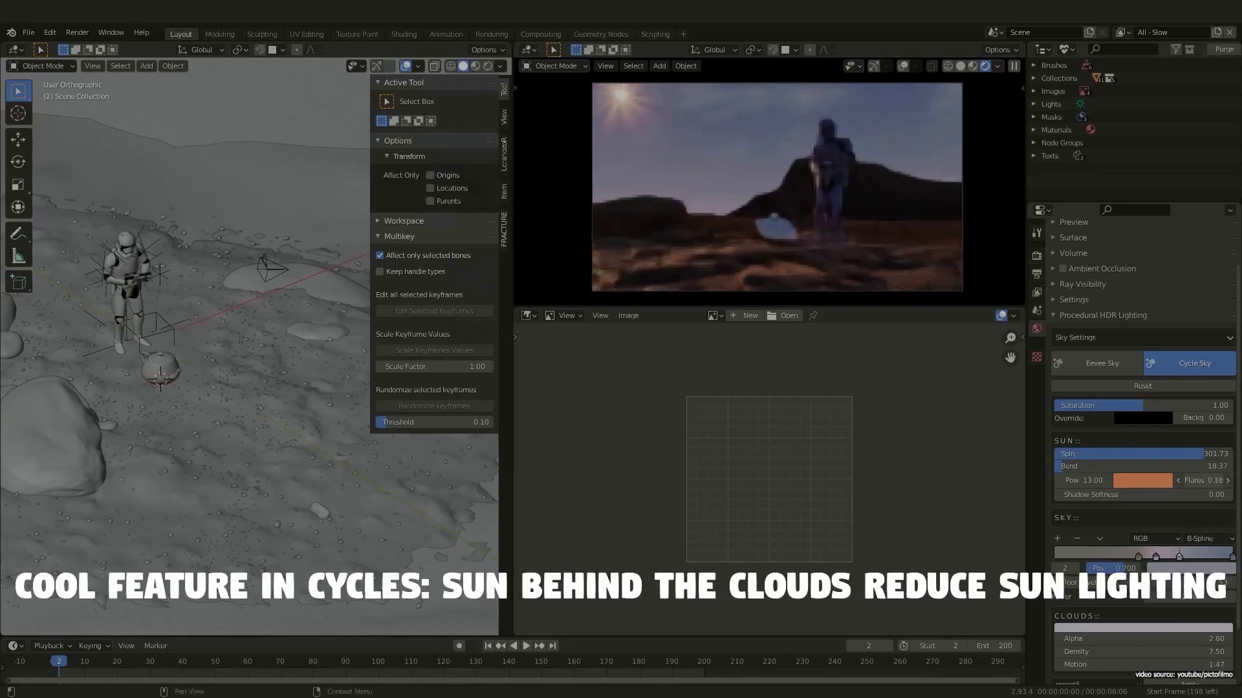
pyautogui.click(1159, 479)
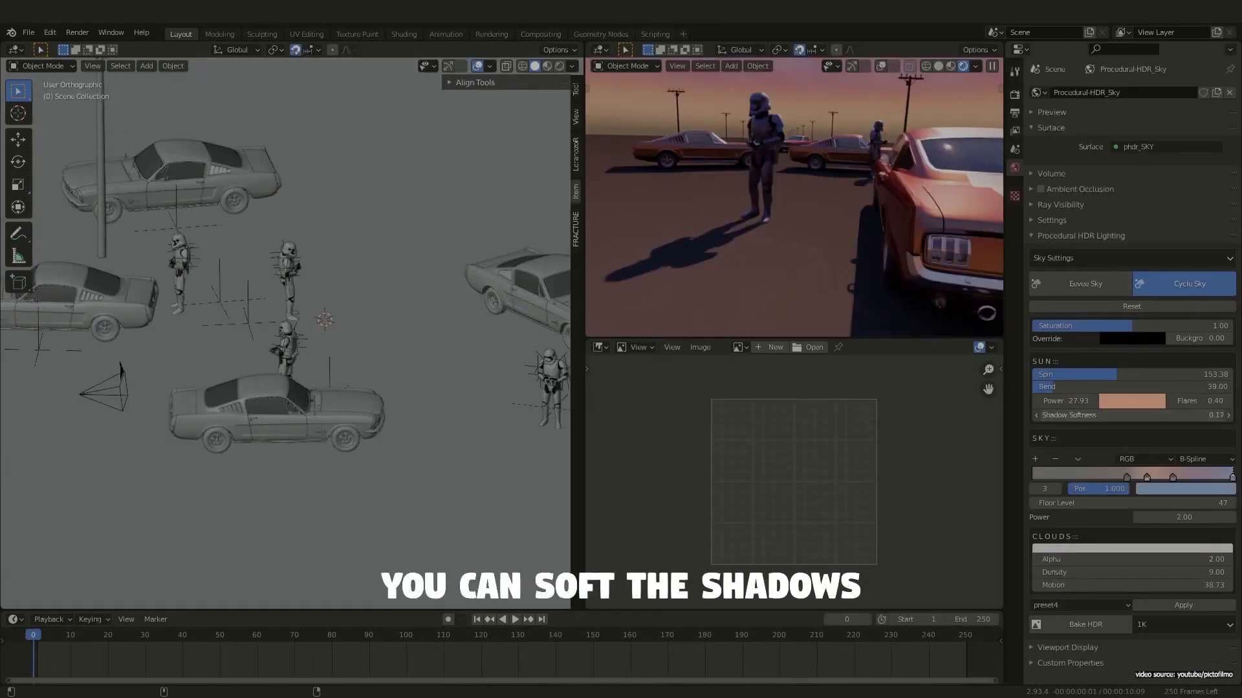
pyautogui.moveTo(1132, 415); pyautogui.dragTo(1203, 414)
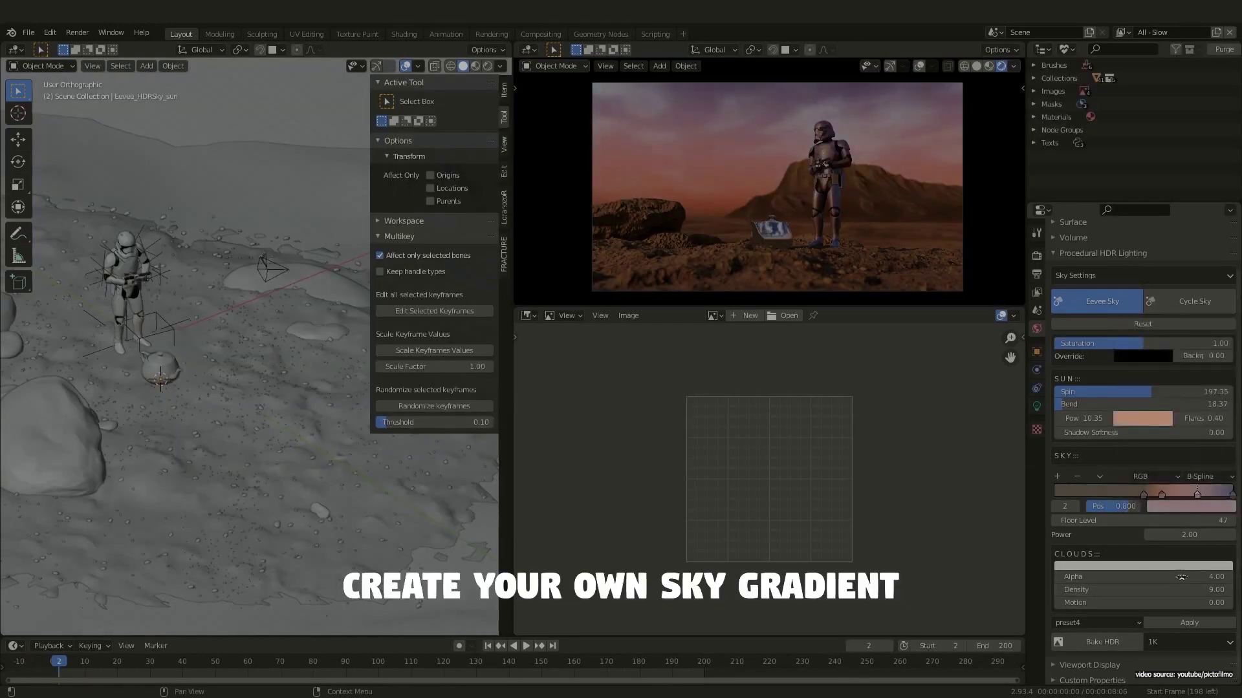
pyautogui.click(1167, 507)
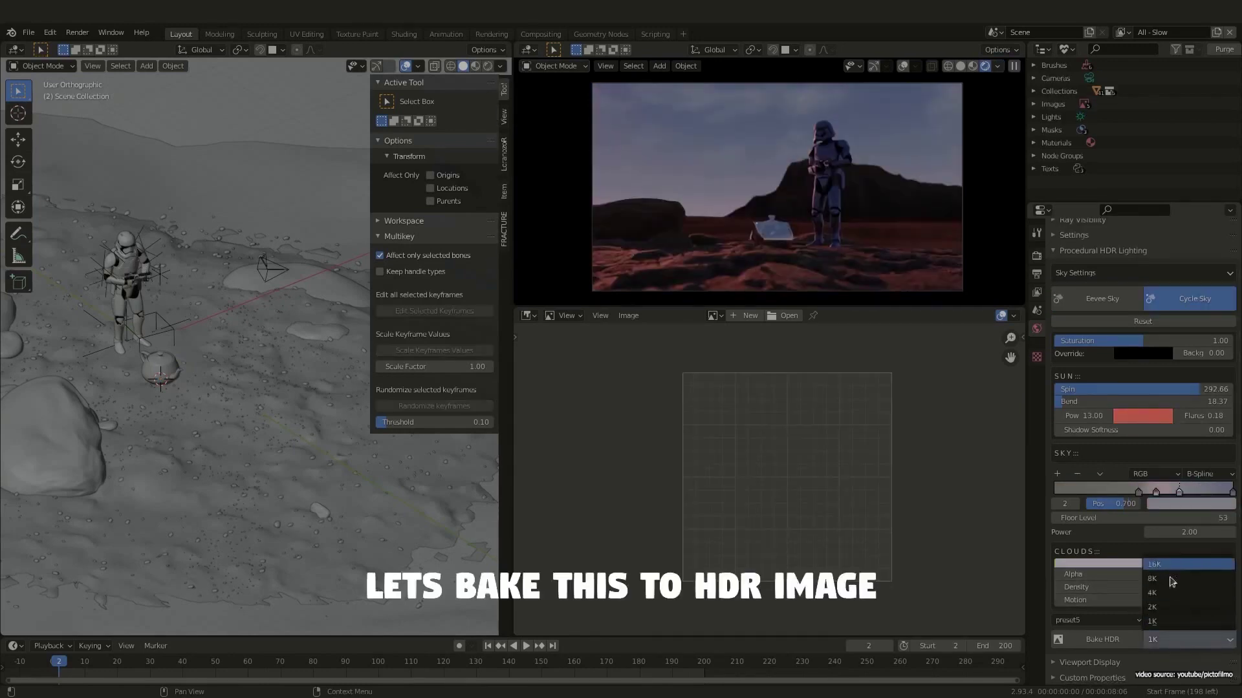
# - Bake the sky to a 1K HDR image and show the Render Result in the image editor
pyautogui.click(1103, 640)
pyautogui.click(714, 316)
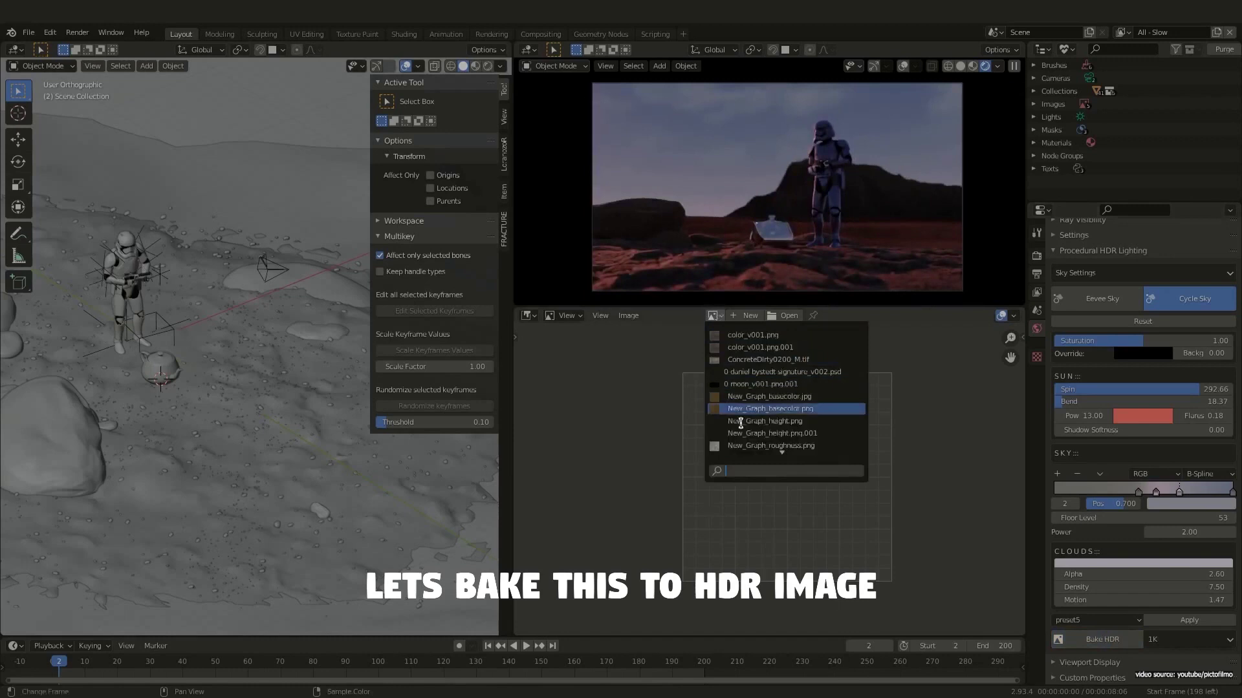
pyautogui.click(752, 423)
# - Save the baked image to the Desktop as untitled.hdr in Radiance HDR format
pyautogui.click(628, 316)
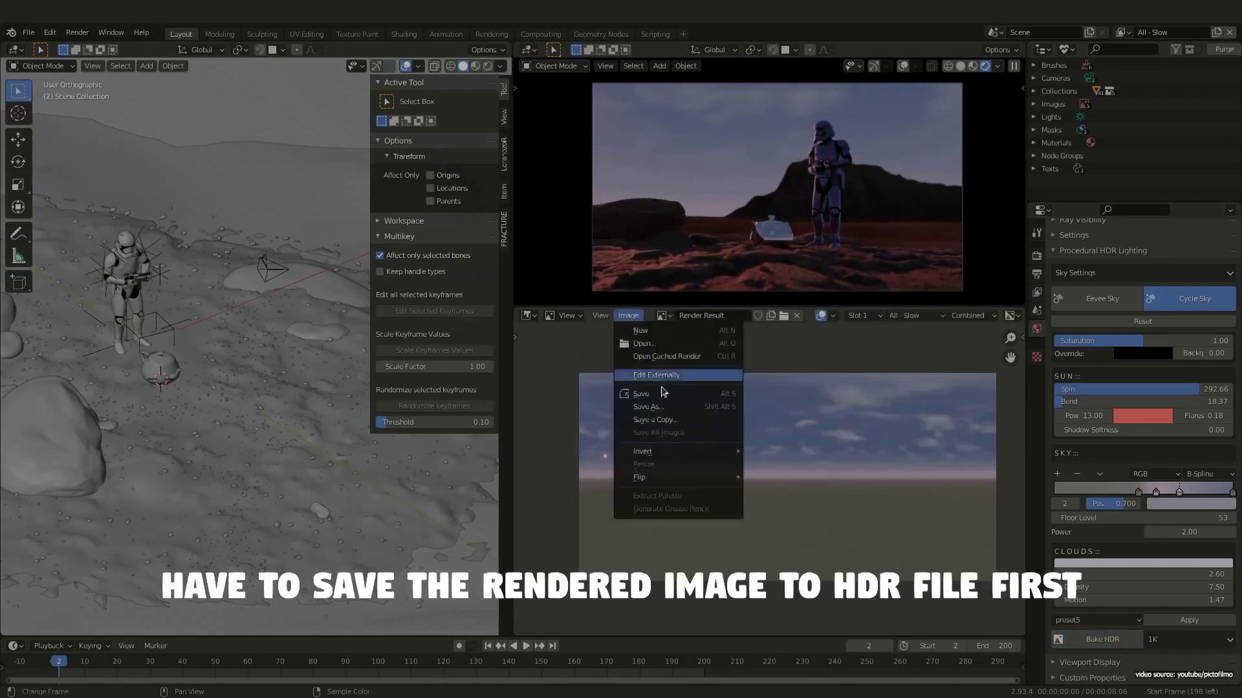
pyautogui.click(630, 401)
pyautogui.click(925, 138)
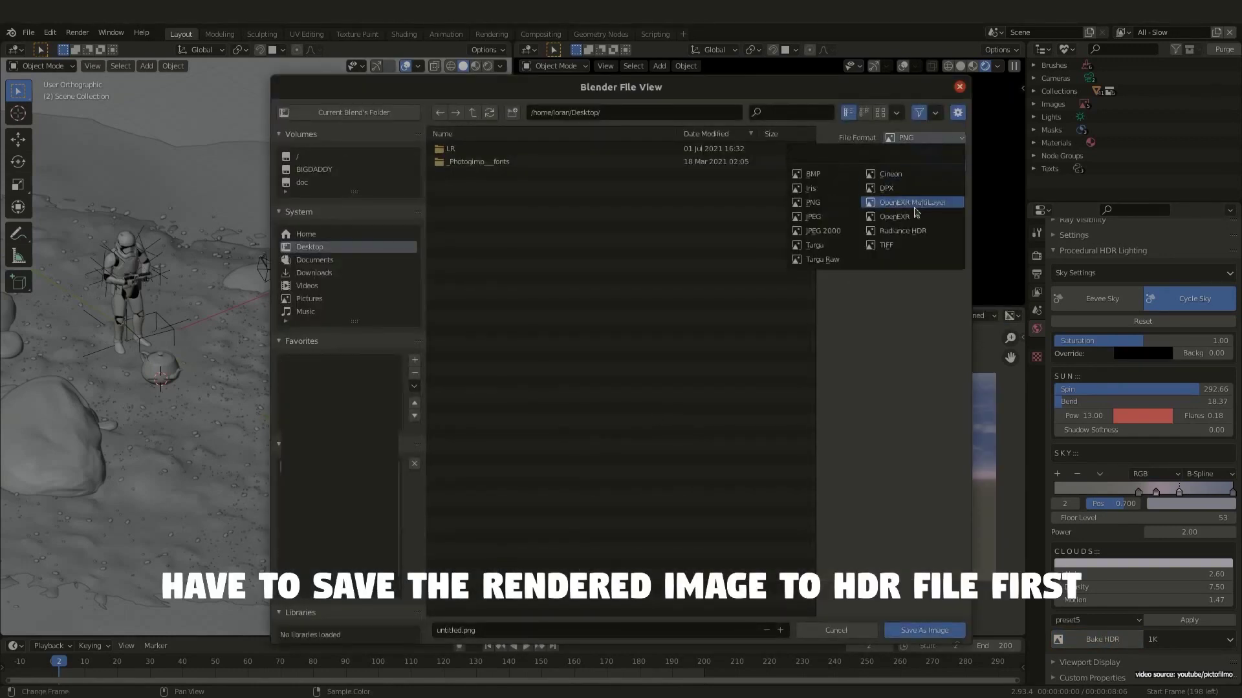
pyautogui.click(915, 233)
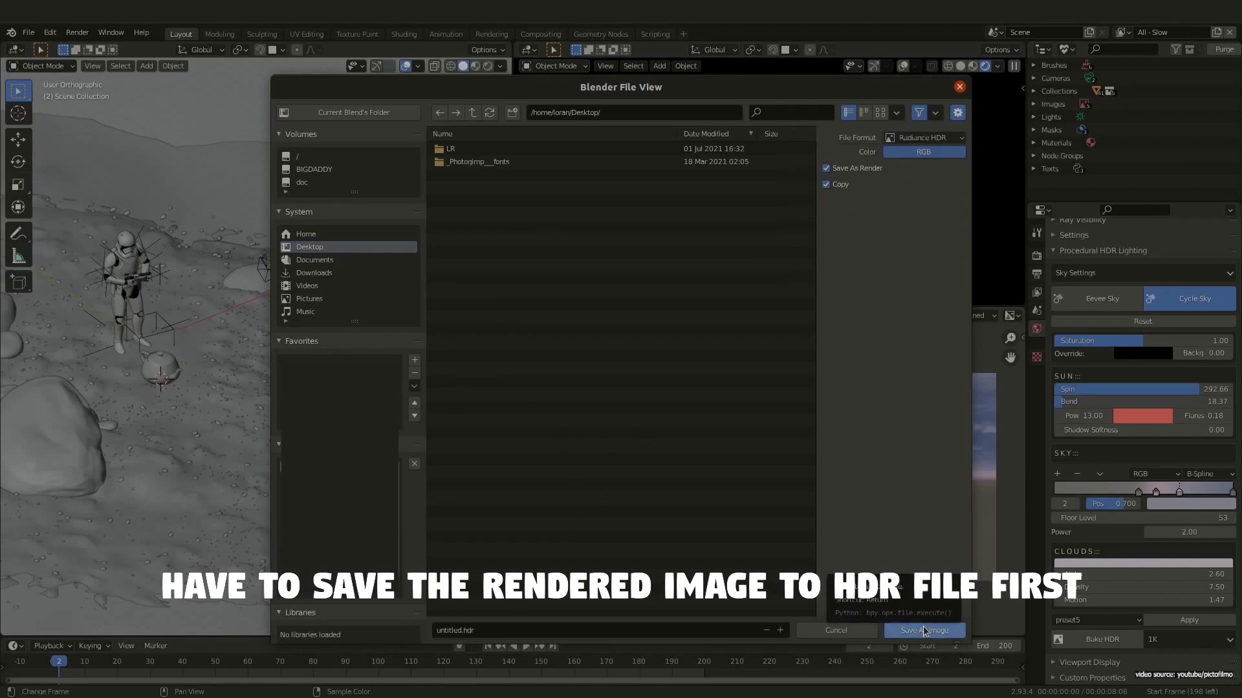
pyautogui.click(923, 631)
# - Show the world's shader nodes and add a Background node with an environment texture setup below the sky node
pyautogui.click(527, 316)
pyautogui.click(556, 439)
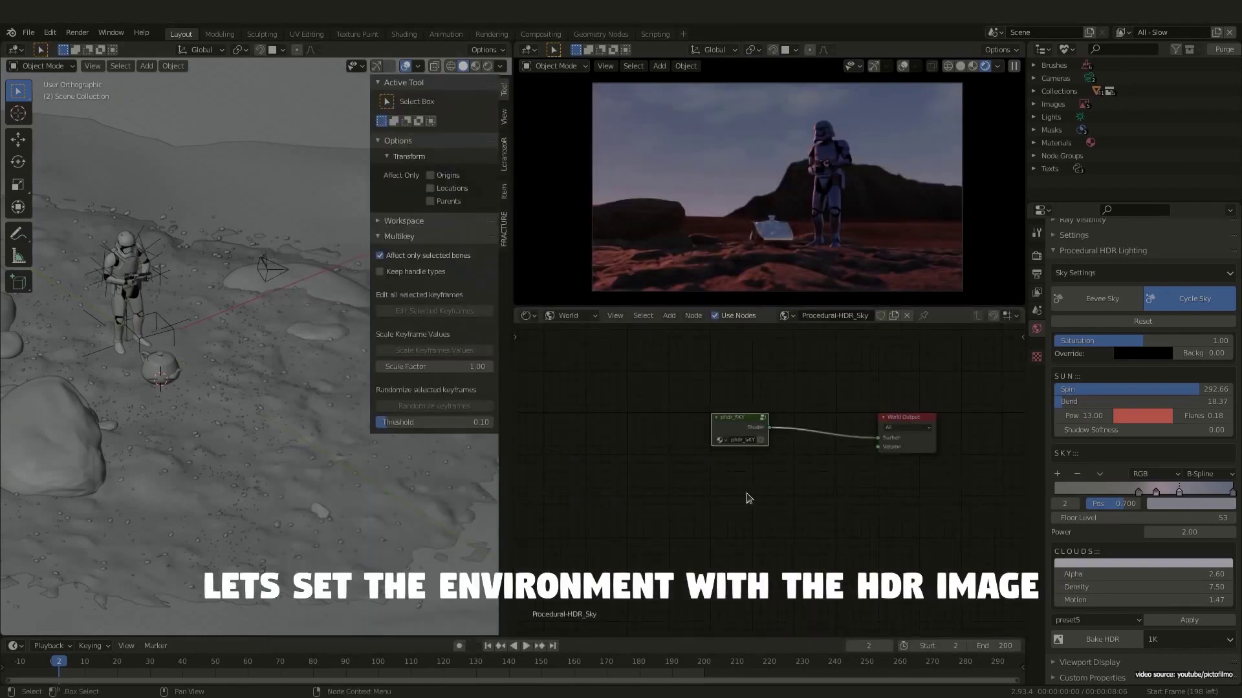
pyautogui.click(797, 508)
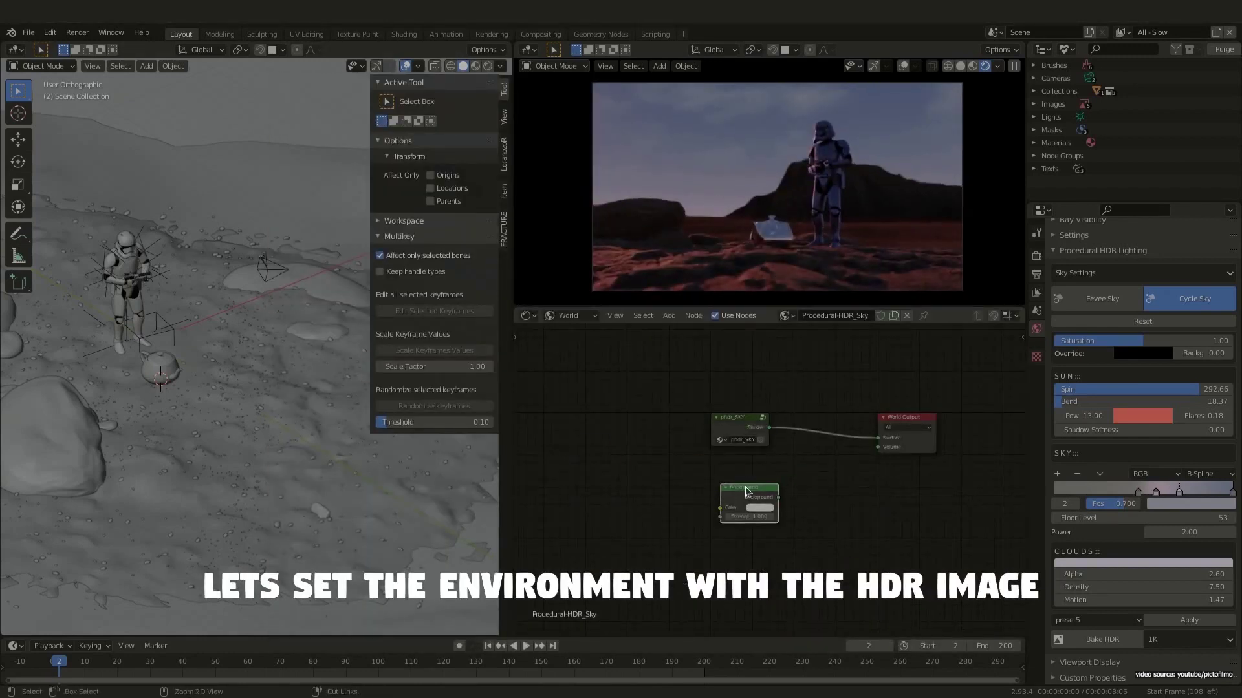
pyautogui.hotkey('ctrl', 't')
# - Load untitled.hdr from the Desktop into the environment texture node
pyautogui.click(720, 484)
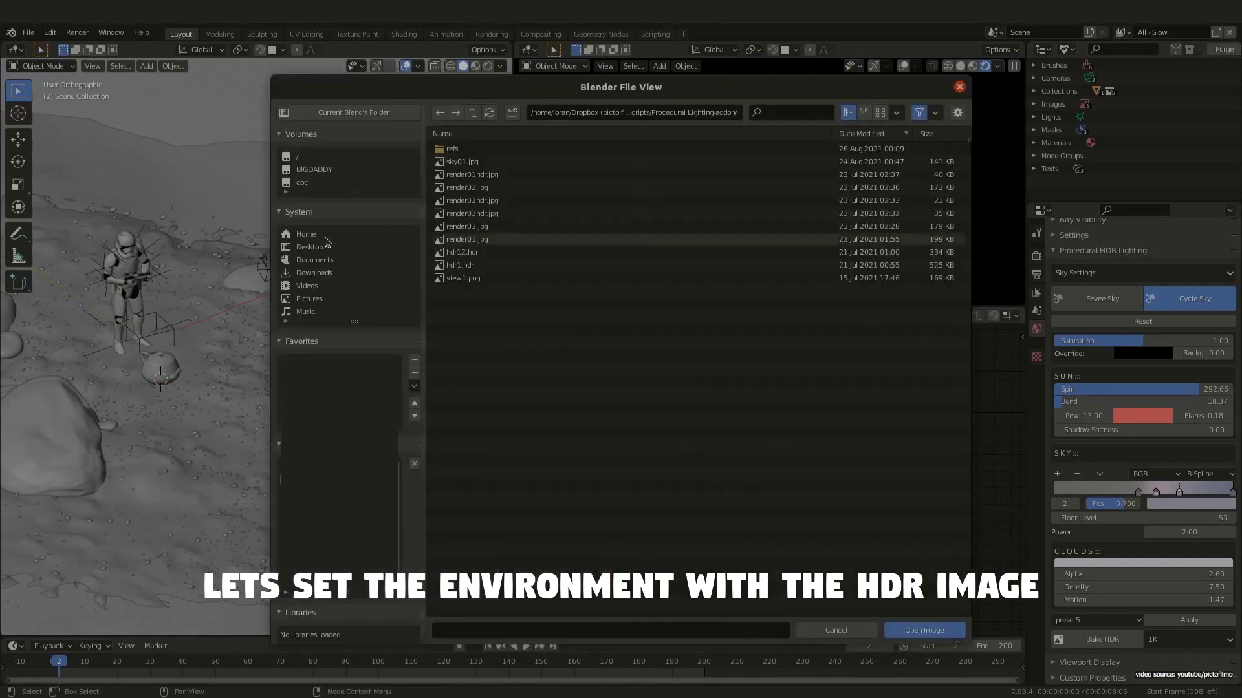
pyautogui.click(310, 246)
pyautogui.click(472, 172)
pyautogui.click(936, 619)
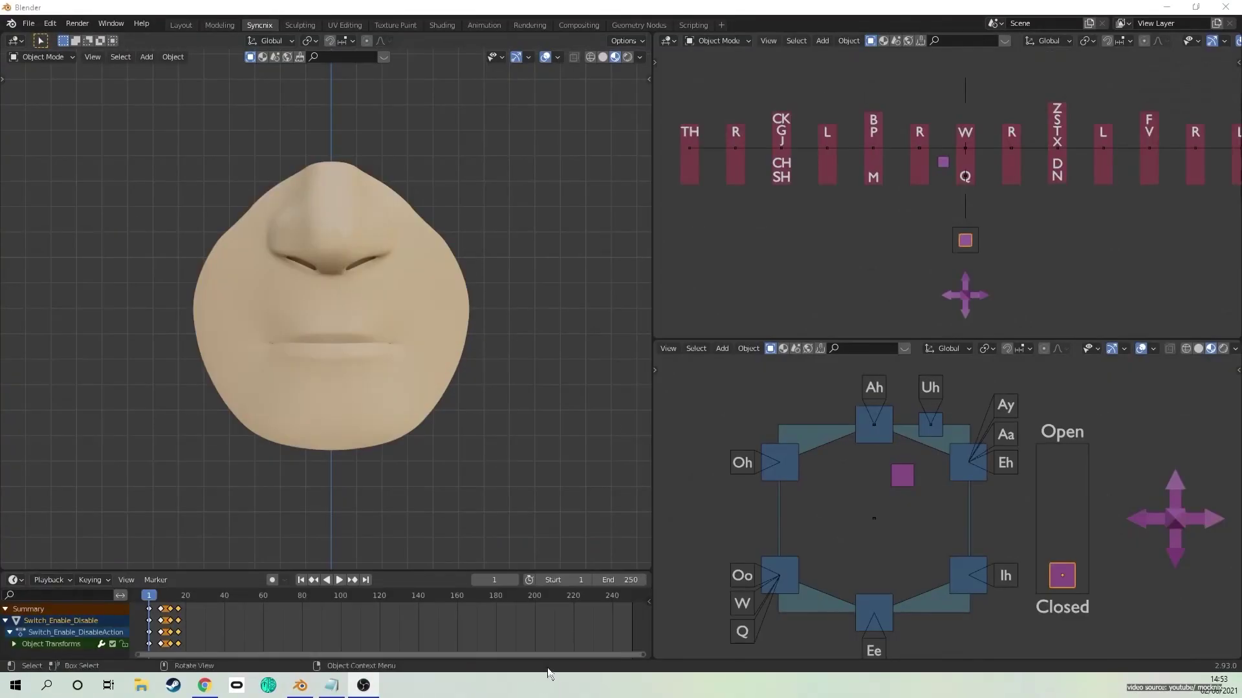
# - Play the lip-sync animation of the face rig
pyautogui.click(338, 580)
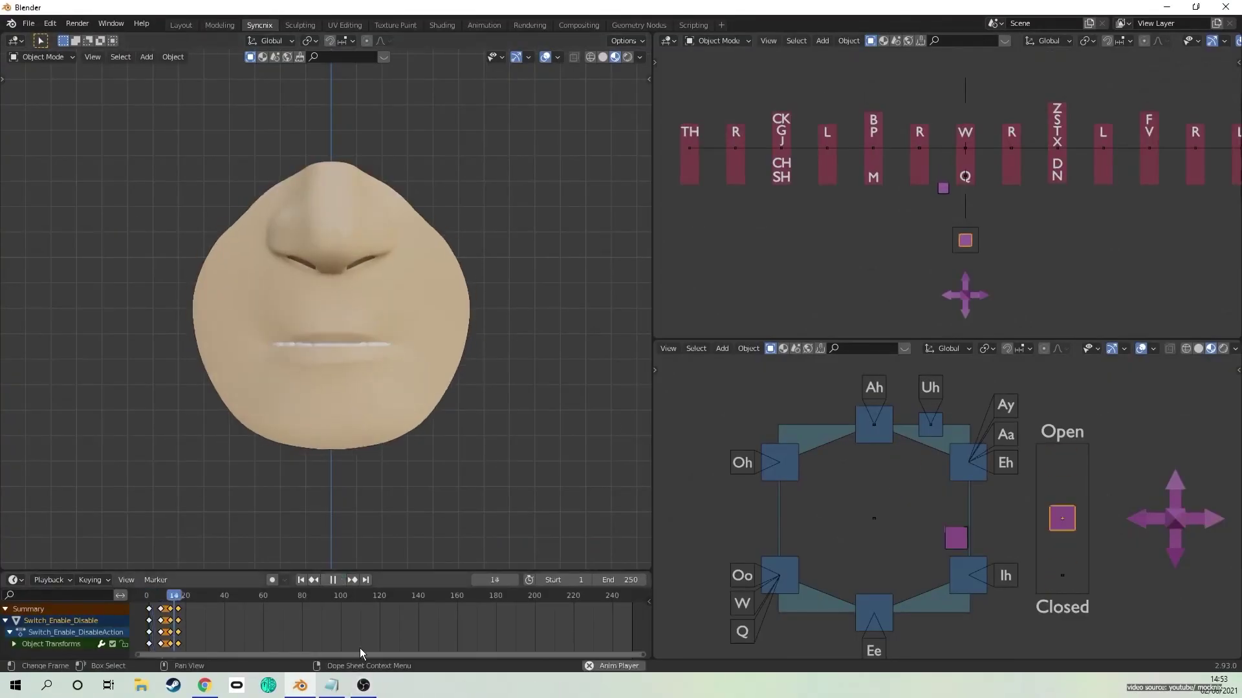